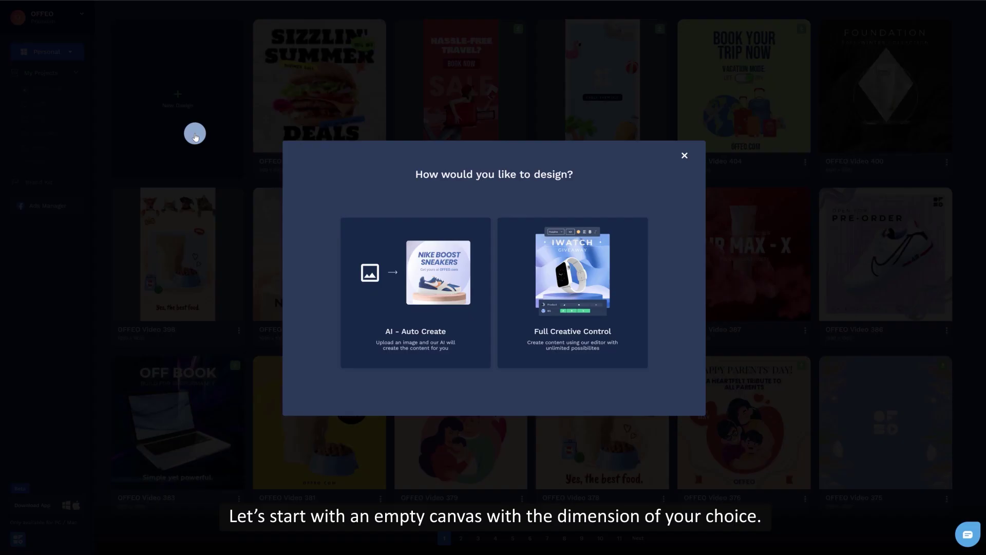
Create a new blank 1080 x 1080 Social Media Post design with full creative control
{"action": "left_click", "coordinate": [569, 300]}
{"action": "left_click", "coordinate": [613, 291]}
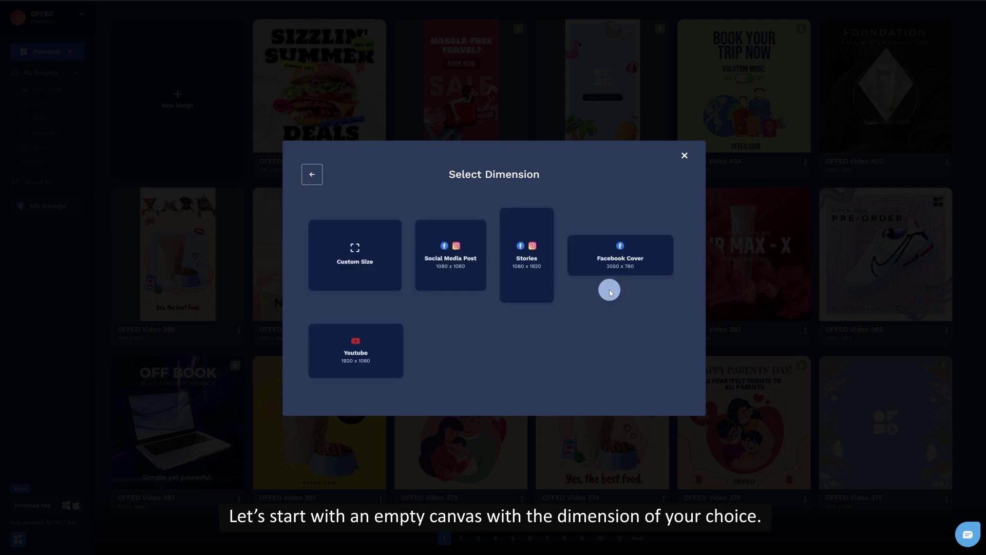
{"action": "left_click", "coordinate": [456, 286]}
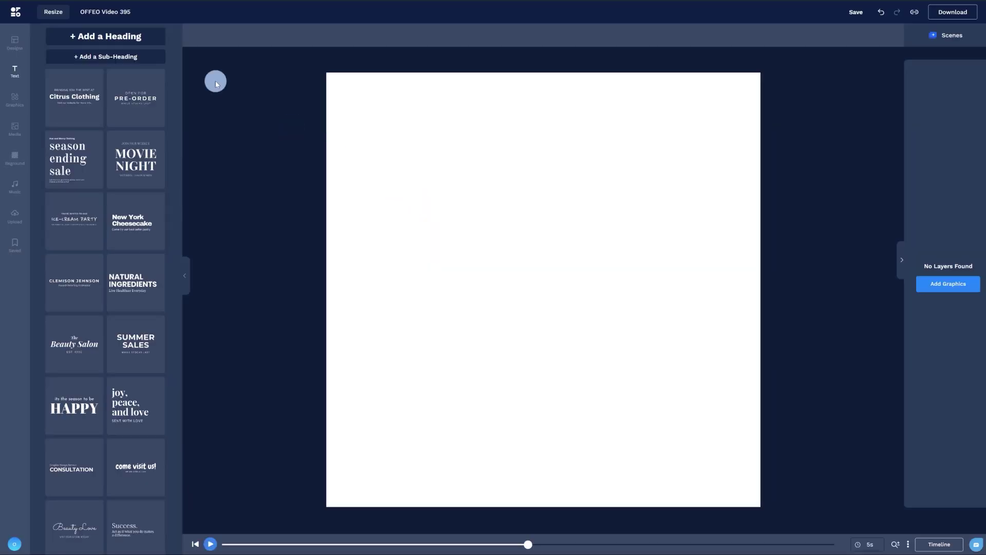
Add a heading reading "Sizzlin'" to the canvas and set it in uppercase
{"action": "left_click", "coordinate": [154, 40]}
{"action": "double_click", "coordinate": [576, 303]}
{"action": "type", "text": "Sizzlin'"}
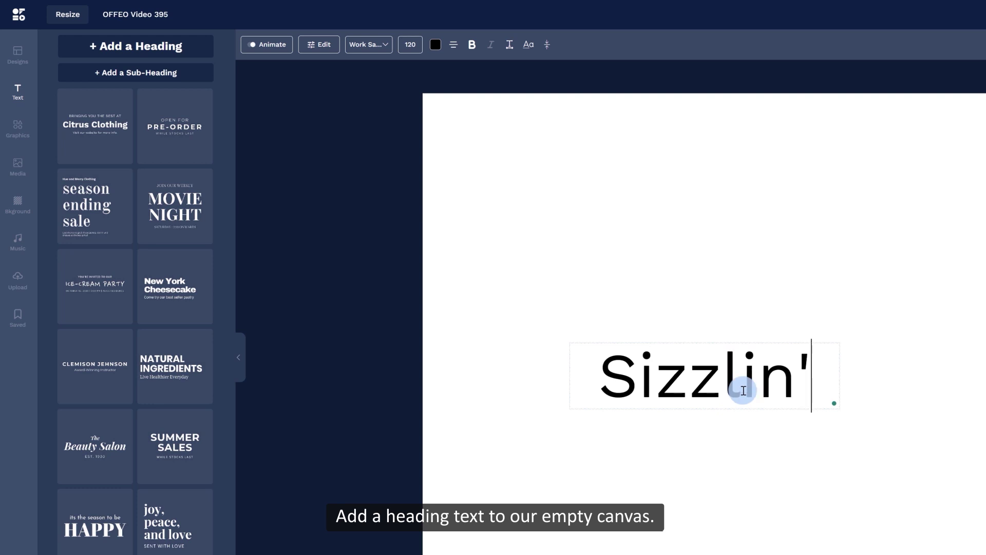
{"action": "left_click", "coordinate": [595, 150]}
{"action": "left_click", "coordinate": [529, 44]}
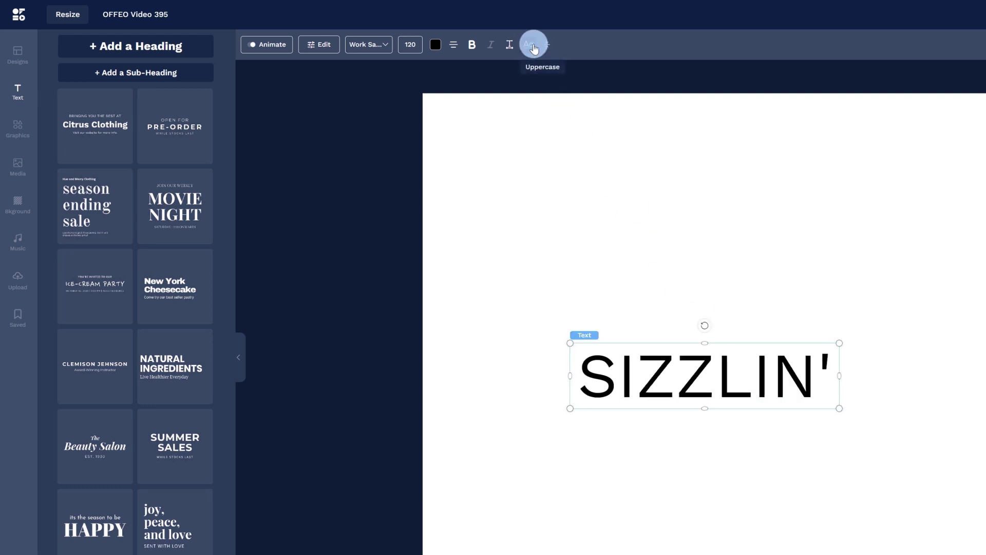
Change the heading's font to Holtwood One SC
{"action": "left_click", "coordinate": [369, 45]}
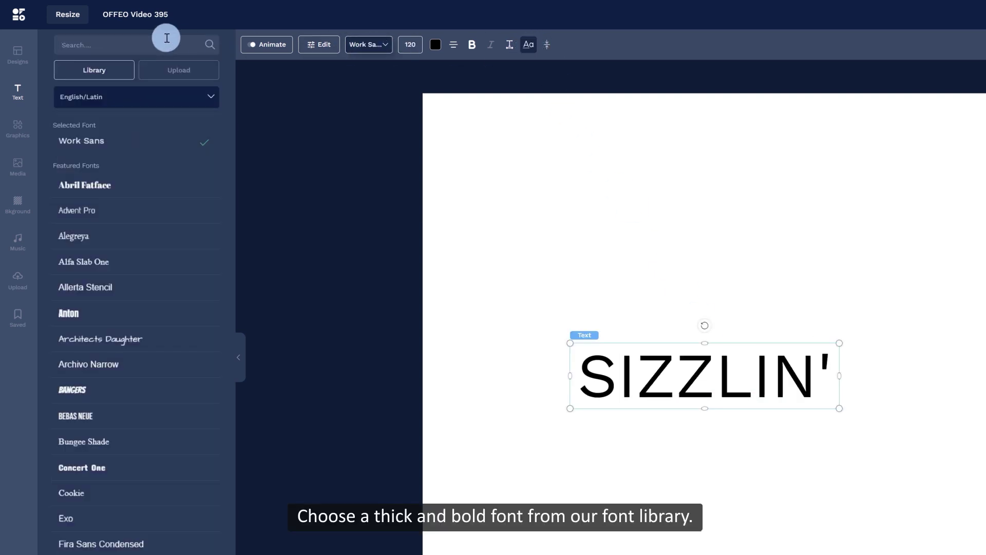
{"action": "left_click", "coordinate": [166, 41]}
{"action": "type", "text": "holt"}
{"action": "left_click", "coordinate": [128, 118]}
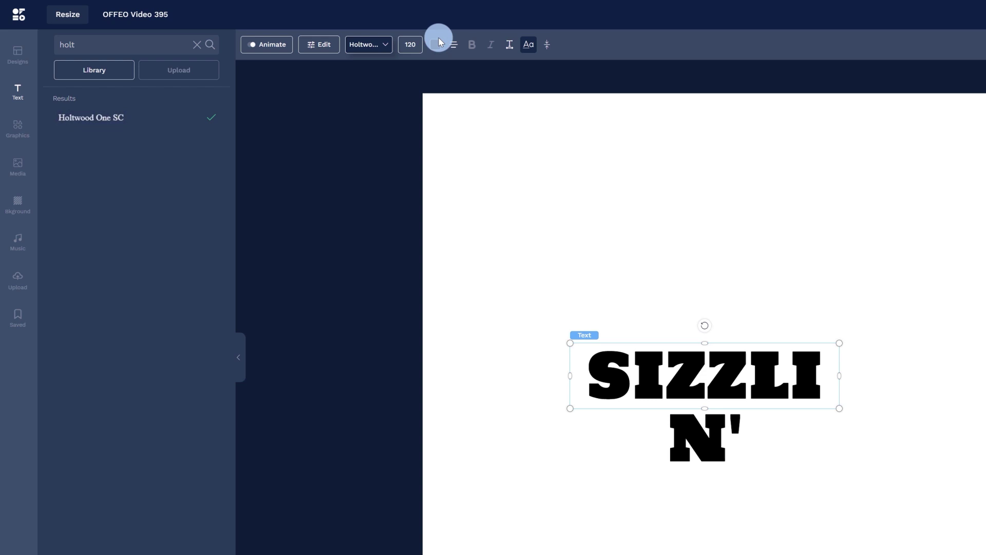
Colour the heading dark grey #1A1A1A, then widen its text box to fit the word on one line and centre it horizontally
{"action": "left_click", "coordinate": [66, 105]}
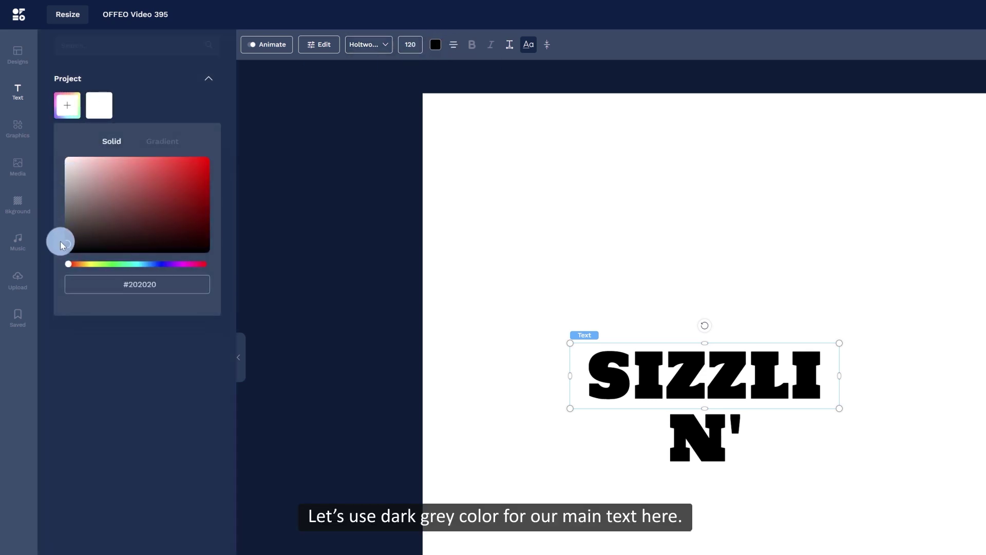
{"action": "left_click_drag", "start_coordinate": [61, 244], "coordinate": [63, 247]}
{"action": "left_click_drag", "start_coordinate": [570, 377], "coordinate": [422, 386]}
{"action": "left_click_drag", "start_coordinate": [602, 381], "coordinate": [661, 371]}
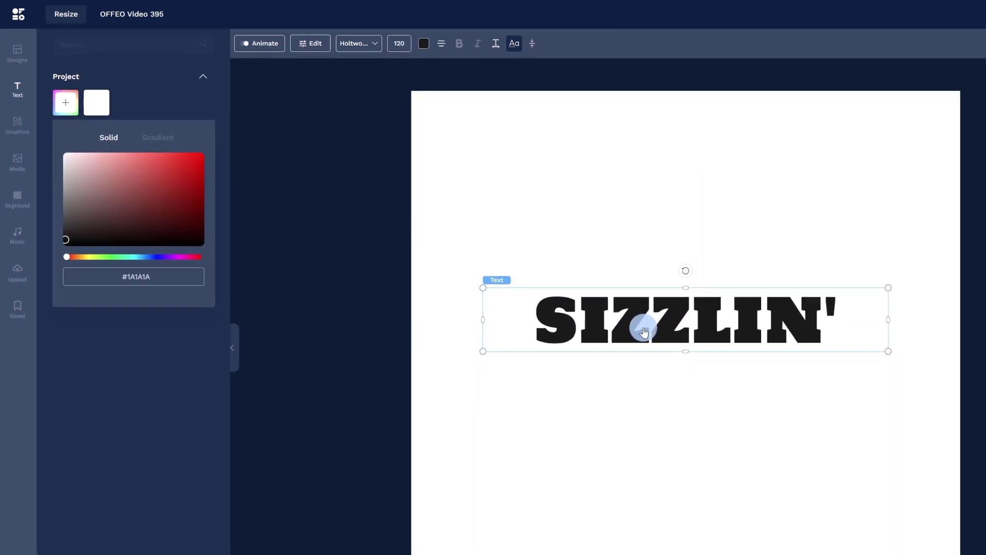
Duplicate the heading twice, stack the copies below it and change their text to "summer" and "deals"
{"action": "key", "text": "ctrl+d"}
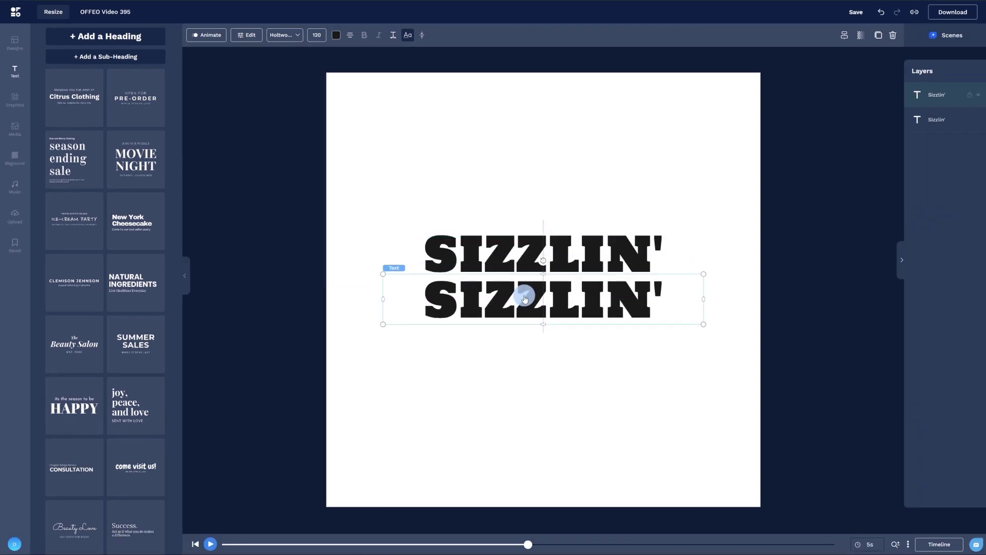
{"action": "double_click", "coordinate": [661, 372]}
{"action": "type", "text": "SUMmer"}
{"action": "key", "text": "ctrl+d"}
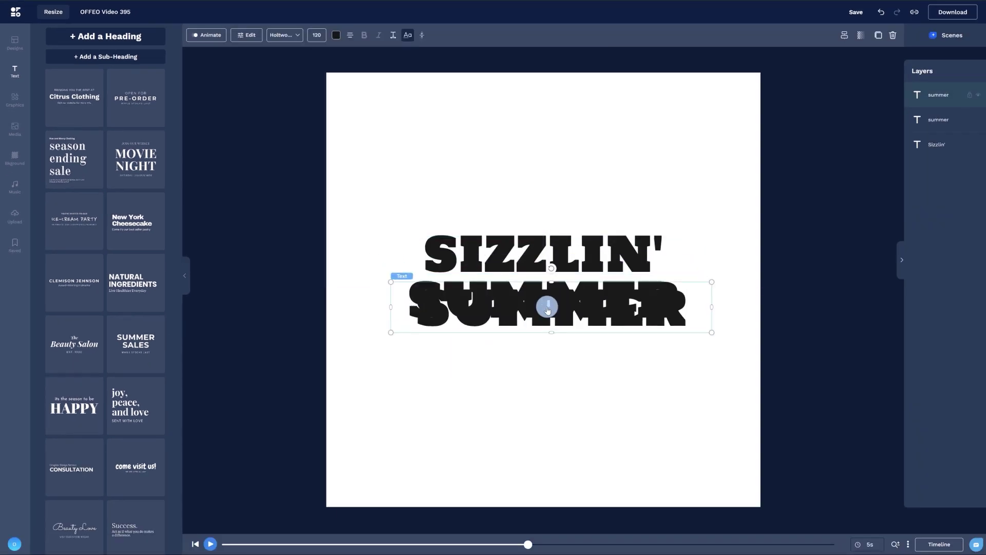
{"action": "left_click_drag", "start_coordinate": [539, 303], "coordinate": [548, 346]}
{"action": "double_click", "coordinate": [560, 353]}
{"action": "type", "text": "Deal"}
Enlarge the three words together, placing SIZZLIN' and SUMMER in the canvas's upper part and DEALS near its bottom edge
{"action": "left_click", "coordinate": [557, 304], "text": "shift"}
{"action": "left_click", "coordinate": [562, 251], "text": "shift"}
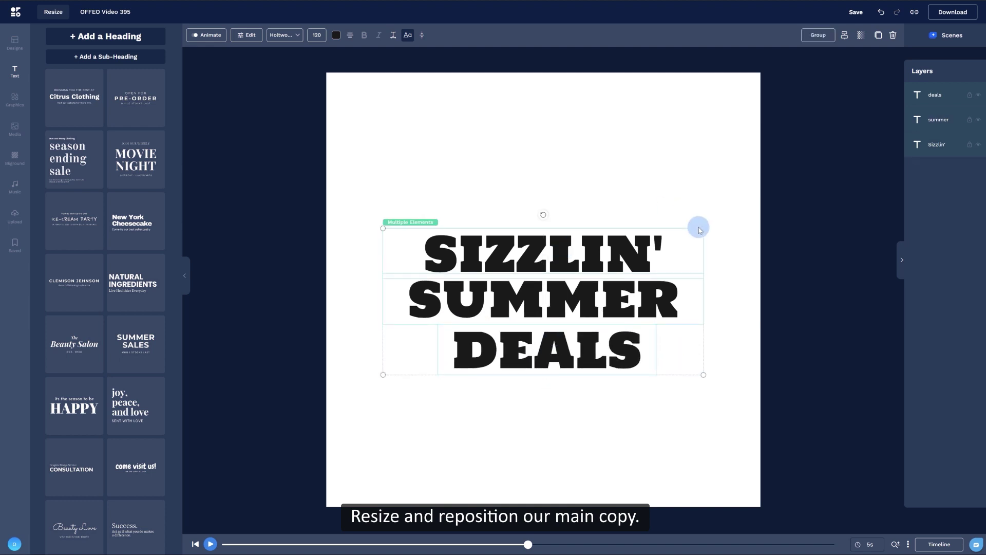
{"action": "left_click_drag", "start_coordinate": [703, 228], "coordinate": [640, 206]}
{"action": "left_click", "coordinate": [636, 237]}
{"action": "left_click", "coordinate": [634, 221]}
{"action": "left_click", "coordinate": [643, 275], "text": "shift"}
{"action": "left_click_drag", "start_coordinate": [613, 362], "coordinate": [609, 440]}
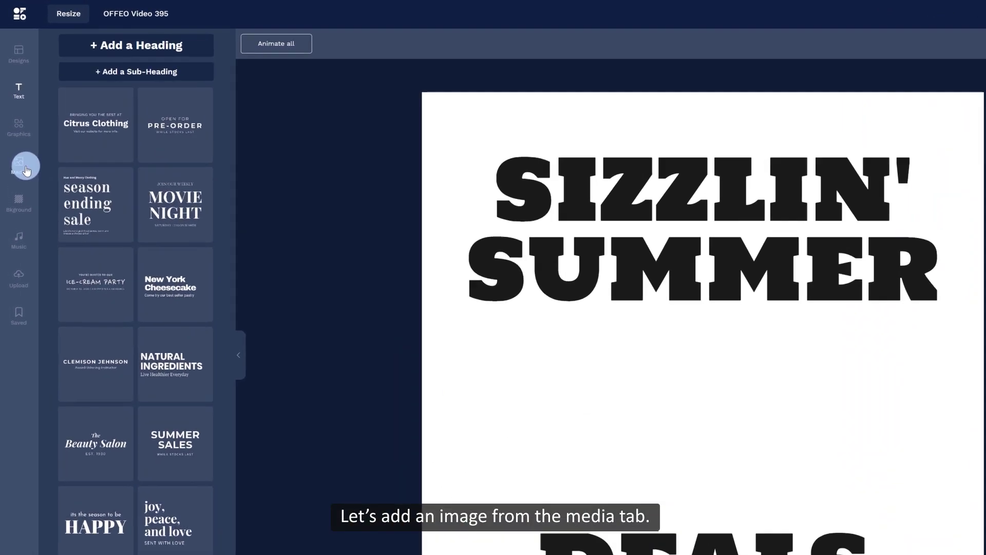
Search the stock photos for "summer" and insert the Unsplash photo of a beach ball in a pool
{"action": "left_click", "coordinate": [14, 129]}
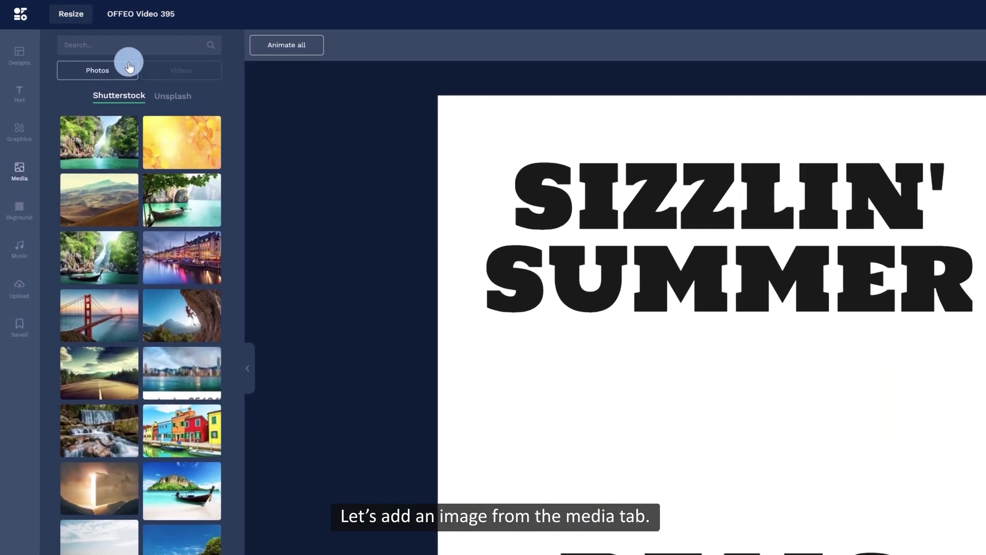
{"action": "left_click", "coordinate": [146, 46]}
{"action": "type", "text": "summer"}
{"action": "key", "text": "Return"}
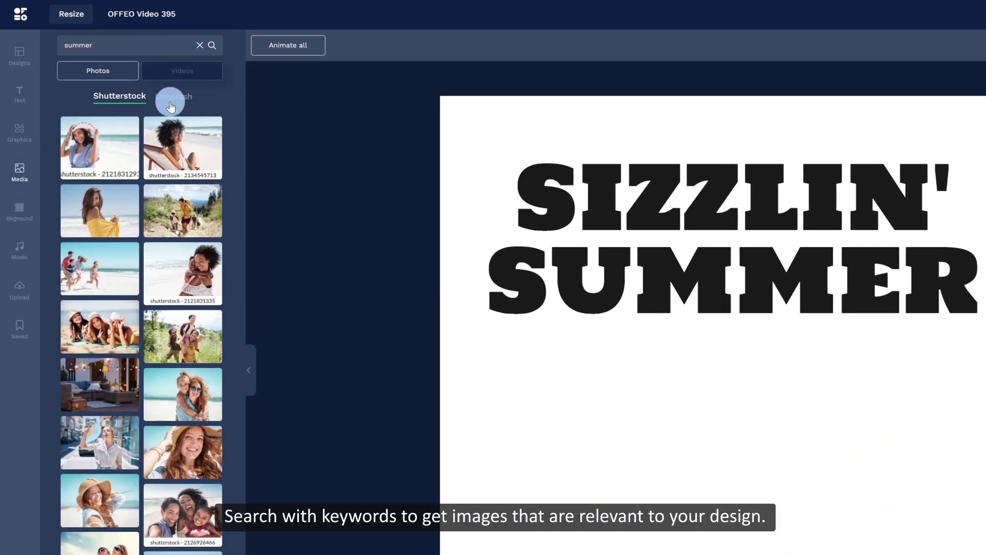
{"action": "left_click", "coordinate": [171, 107]}
{"action": "left_click", "coordinate": [193, 219]}
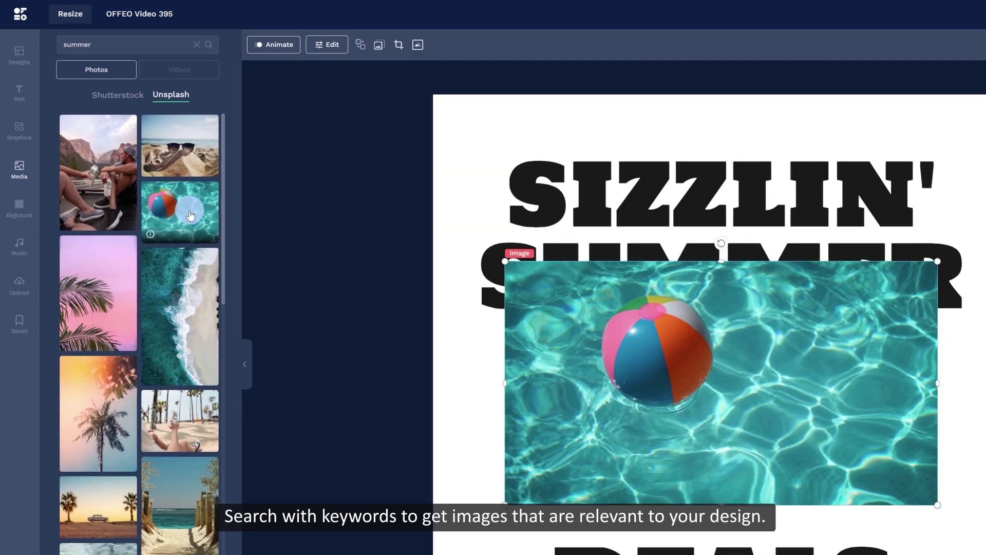
Widen the pool photo to nearly the canvas width and move it down between SUMMER and DEALS
{"action": "left_click_drag", "start_coordinate": [505, 383], "coordinate": [460, 389]}
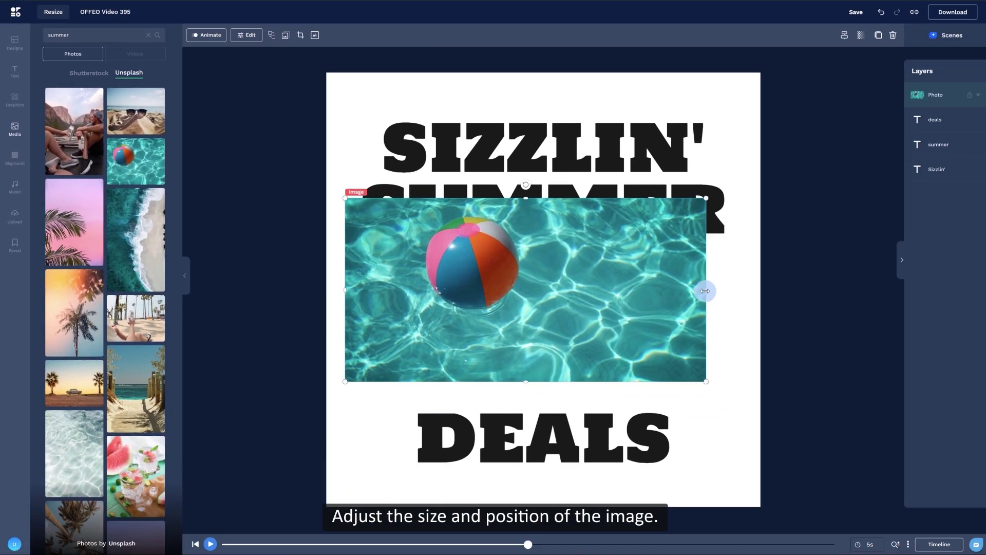
{"action": "left_click_drag", "start_coordinate": [705, 291], "coordinate": [738, 291]}
{"action": "left_click_drag", "start_coordinate": [662, 291], "coordinate": [667, 312]}
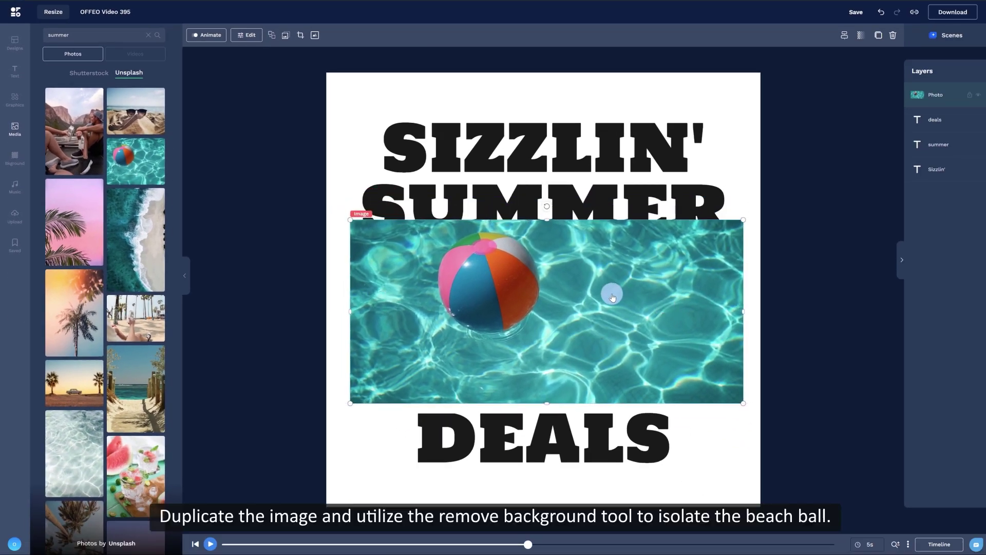
Duplicate the pool photo, remove the copy's background, and scale the cutout ball down over the original ball
{"action": "key", "text": "ctrl+d"}
{"action": "left_click", "coordinate": [287, 40]}
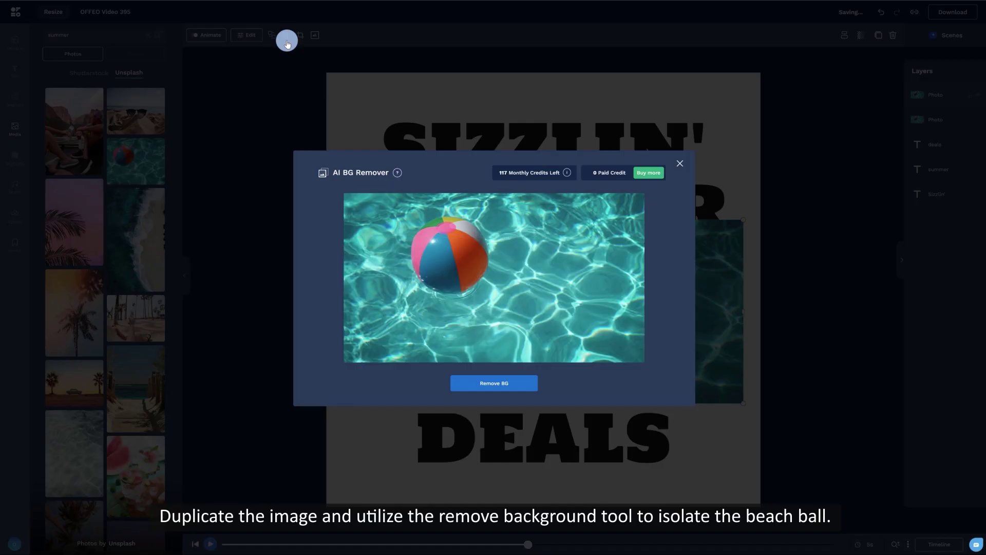
{"action": "left_click", "coordinate": [504, 382]}
{"action": "left_click", "coordinate": [473, 291]}
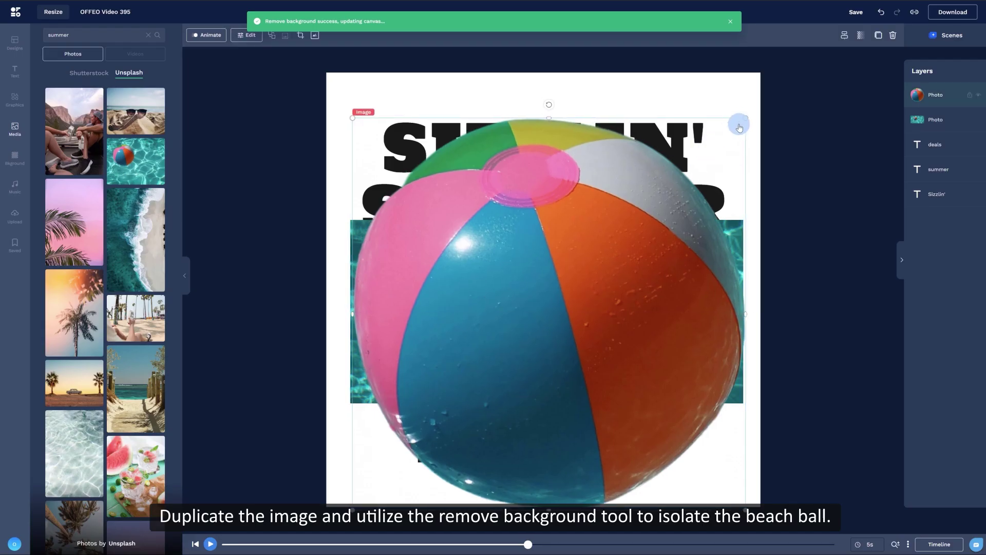
{"action": "left_click_drag", "start_coordinate": [745, 119], "coordinate": [480, 416]}
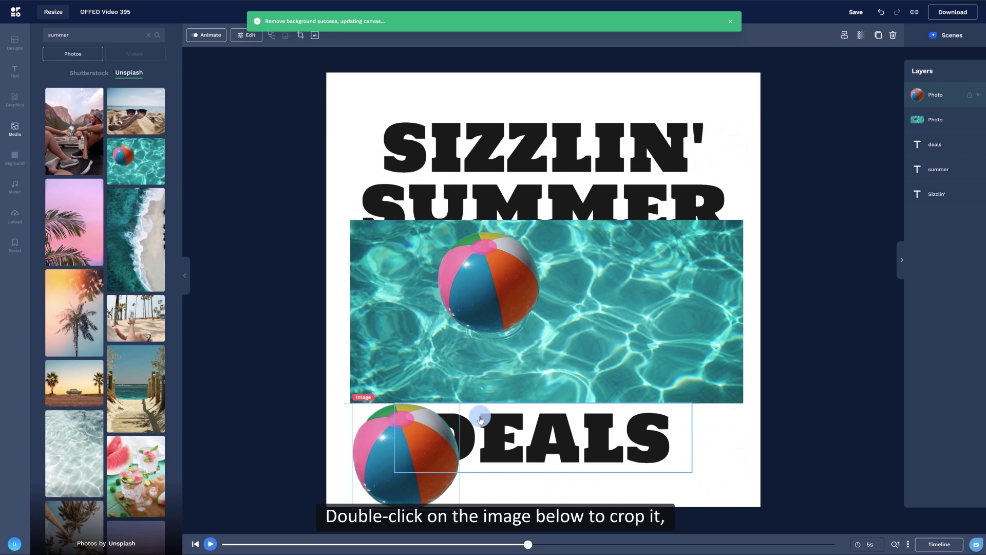
{"action": "left_click_drag", "start_coordinate": [429, 447], "coordinate": [513, 284]}
Crop the lower pool photo to a shallower strip so that the cutout ball sticks out above its upper edge
{"action": "left_click", "coordinate": [663, 294]}
{"action": "double_click", "coordinate": [662, 297]}
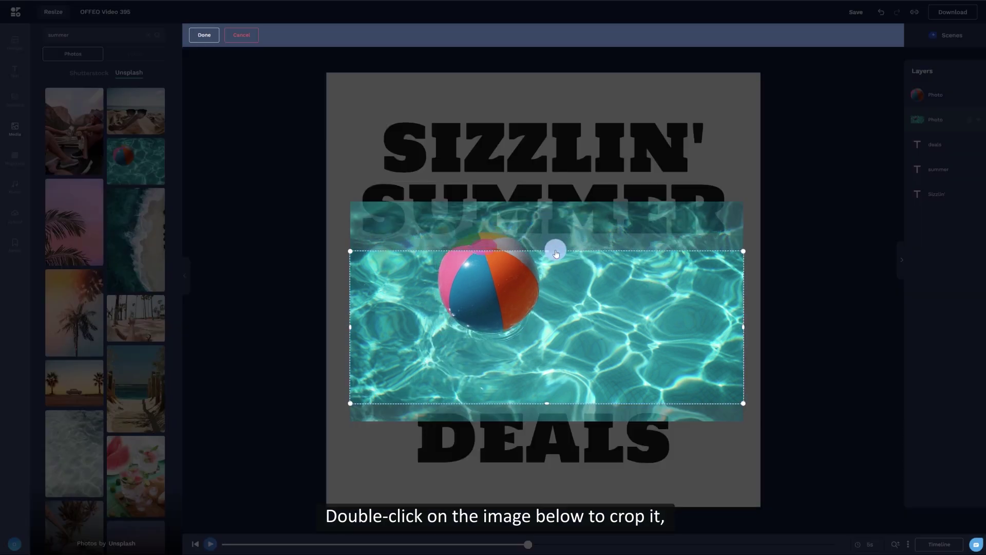
{"action": "left_click", "coordinate": [250, 90]}
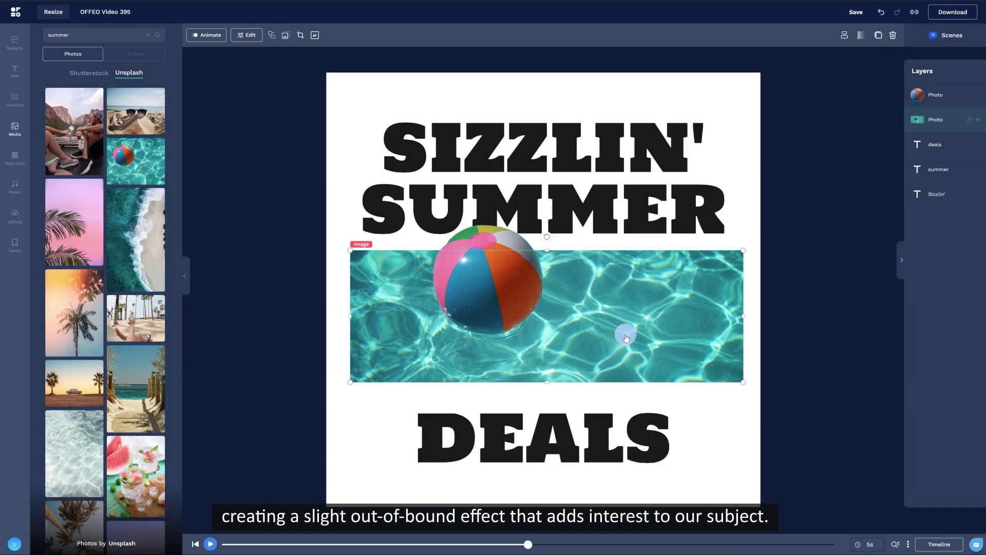
{"action": "left_click", "coordinate": [506, 274]}
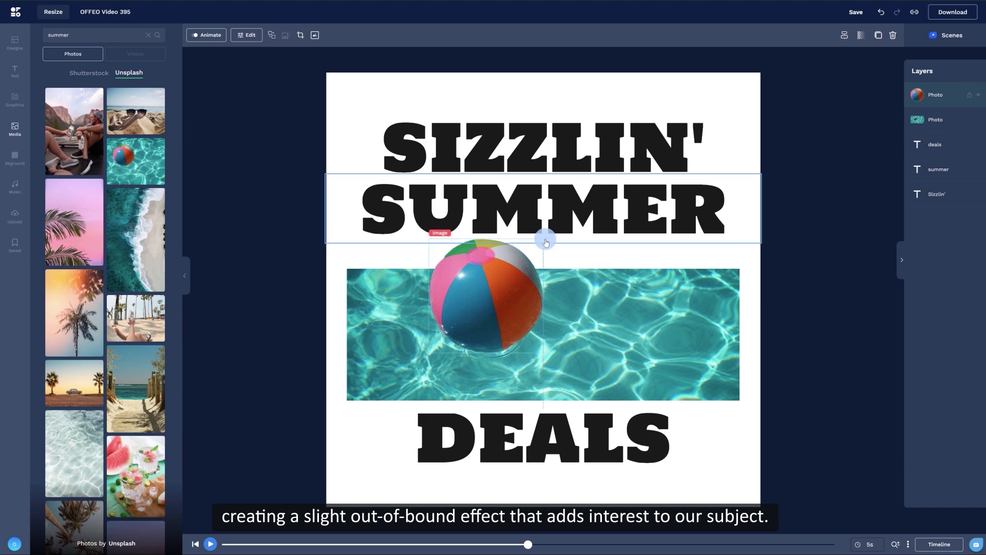
Apply the Round Corners effect to the pool photo with a rounding of 10
{"action": "left_click", "coordinate": [589, 315]}
{"action": "left_click", "coordinate": [248, 35]}
{"action": "left_click", "coordinate": [138, 37]}
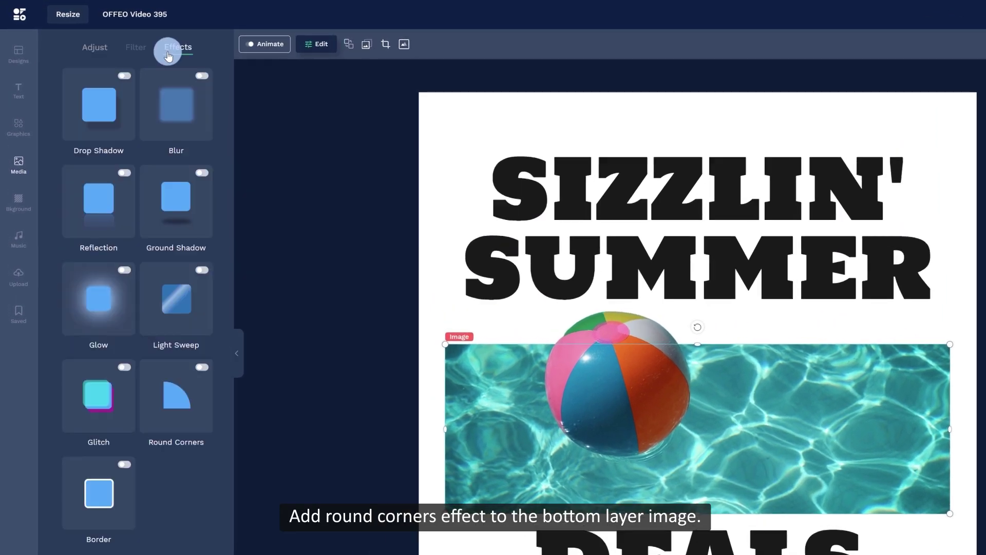
{"action": "left_click", "coordinate": [199, 391]}
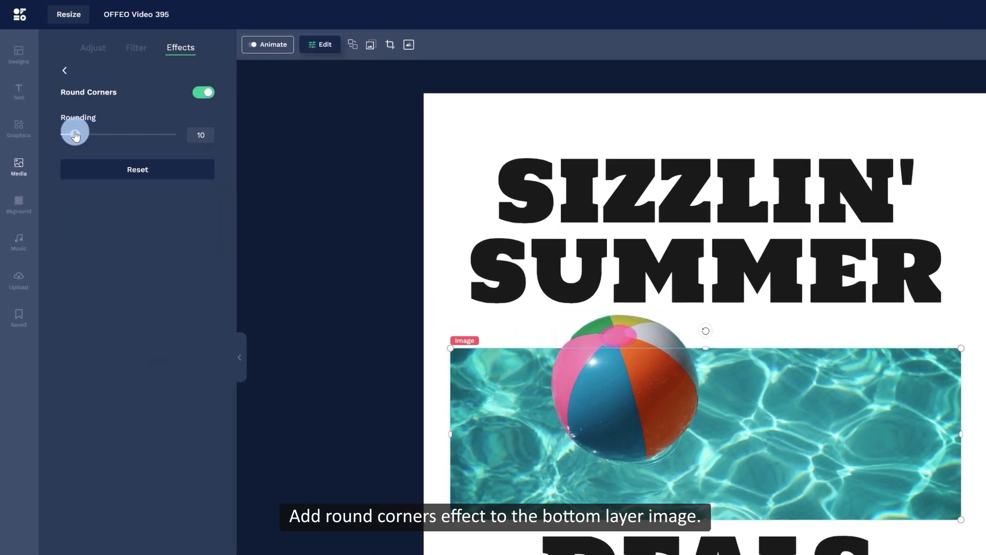
Apply a black Drop Shadow to the beach ball with horizontal 10, vertical 10, blur 1 and transparency 73%
{"action": "left_click", "coordinate": [618, 335]}
{"action": "left_click", "coordinate": [331, 45]}
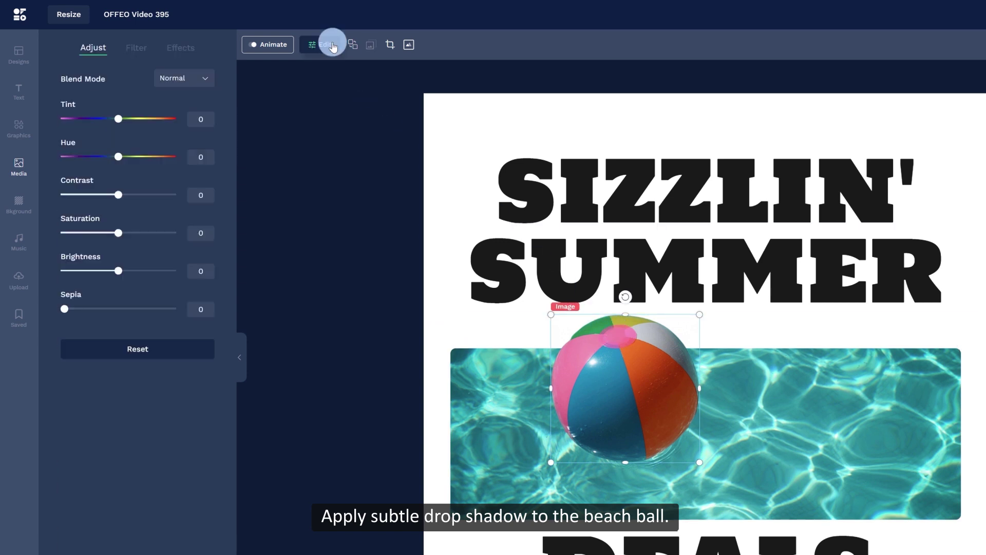
{"action": "left_click", "coordinate": [187, 51]}
{"action": "left_click", "coordinate": [137, 102]}
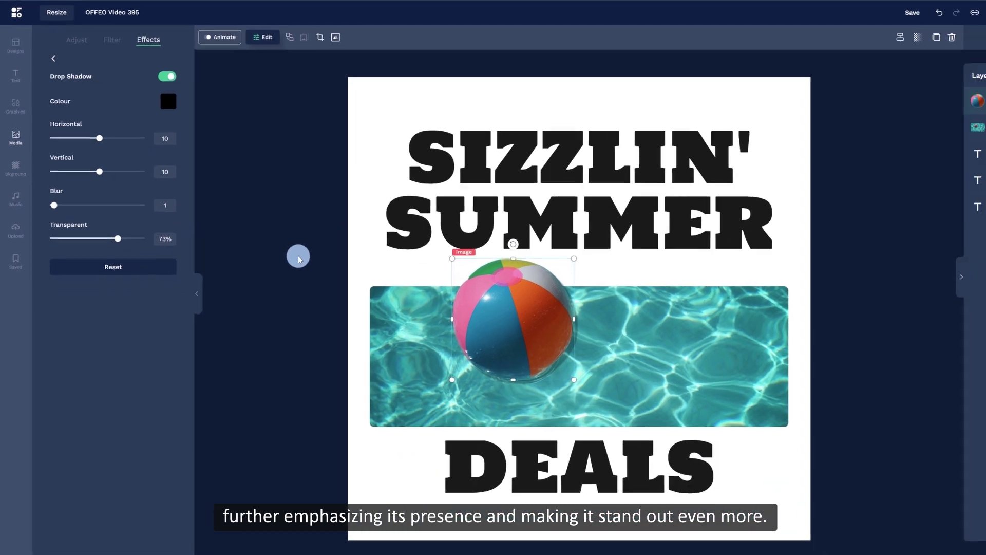
{"action": "left_click", "coordinate": [377, 323]}
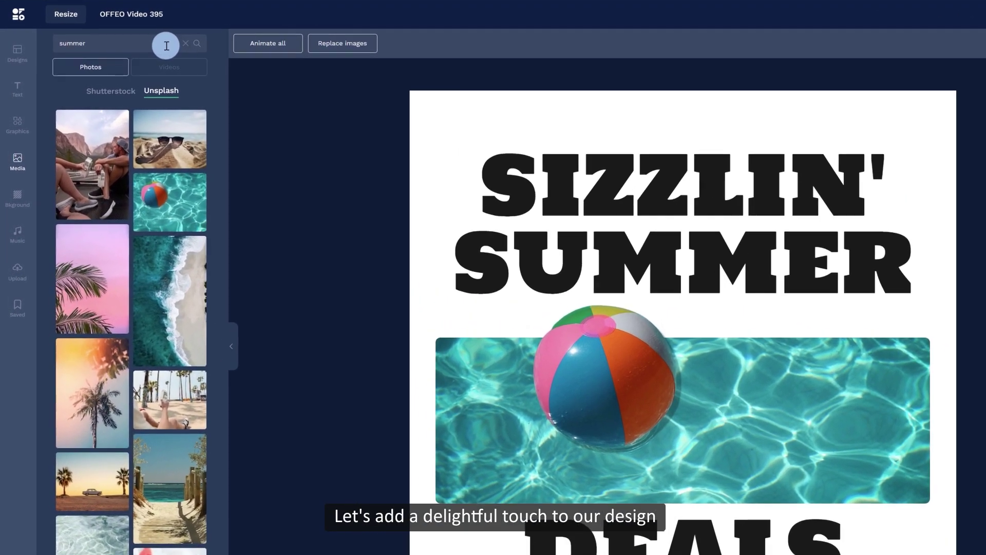
Search the stock photos for "paper" and insert the crumpled white paper texture from Shutterstock
{"action": "double_click", "coordinate": [133, 35]}
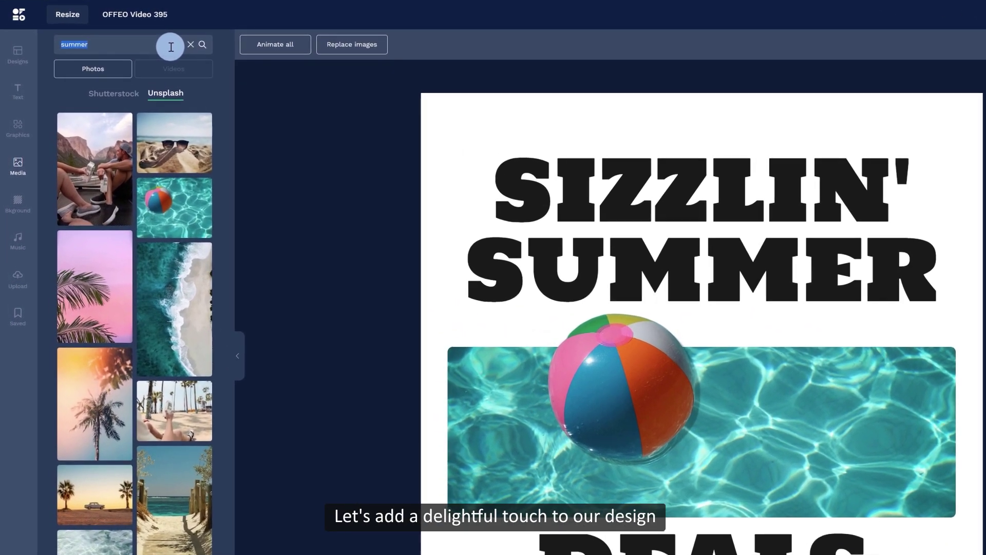
{"action": "type", "text": "paper"}
{"action": "key", "text": "Return"}
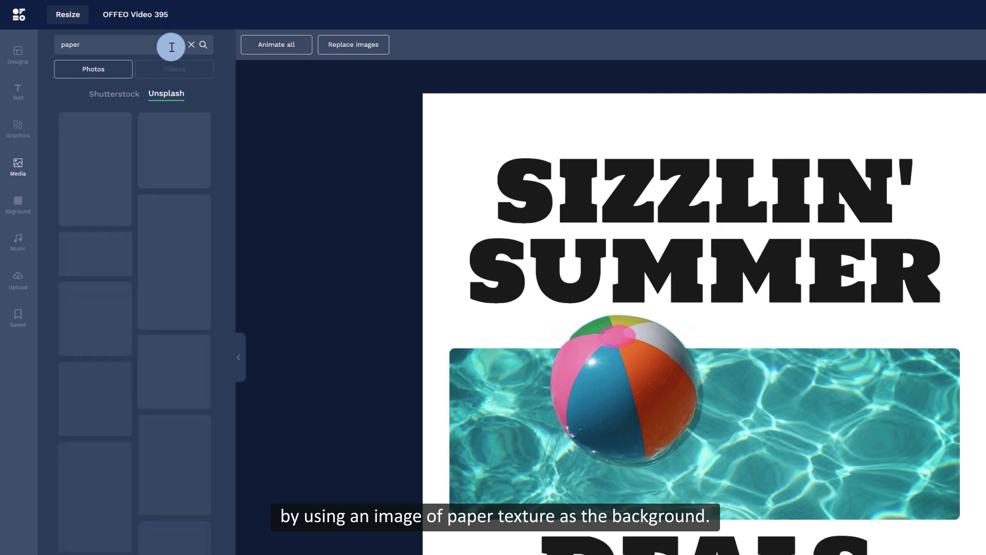
{"action": "left_click", "coordinate": [132, 98]}
{"action": "left_click", "coordinate": [121, 132]}
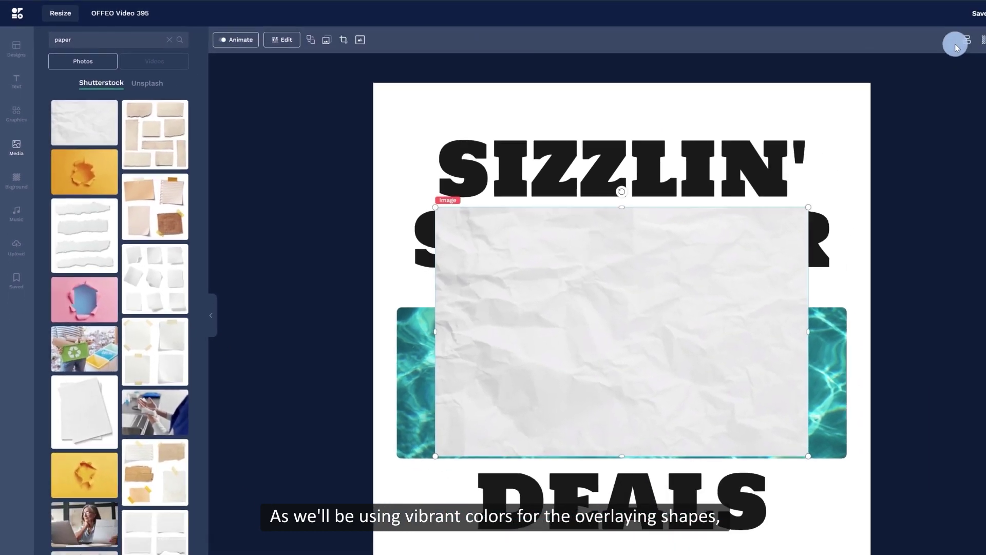
Fit the paper texture to the canvas height, send it behind all other layers and lock it
{"action": "left_click", "coordinate": [965, 41]}
{"action": "left_click", "coordinate": [867, 176]}
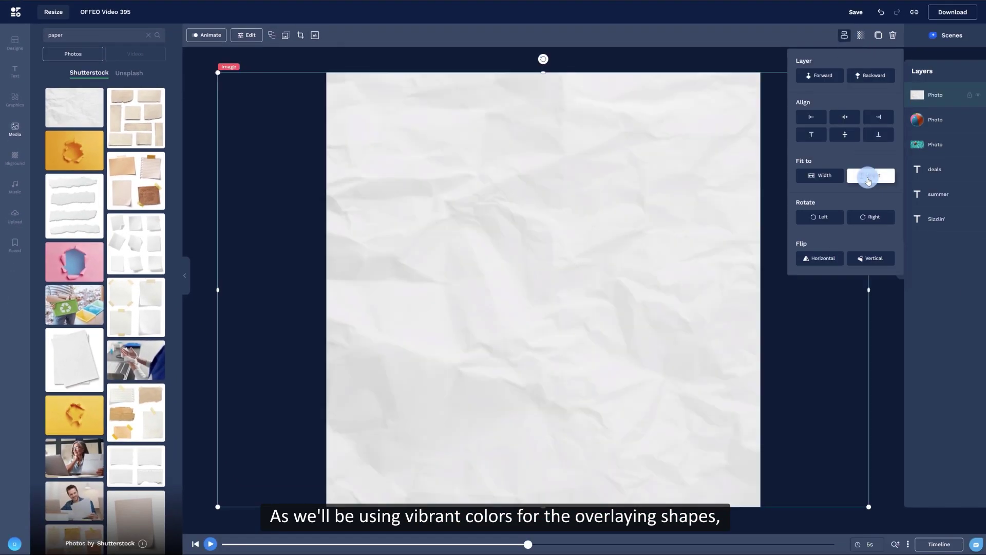
{"action": "left_click_drag", "start_coordinate": [954, 94], "coordinate": [965, 225]}
{"action": "left_click", "coordinate": [971, 221]}
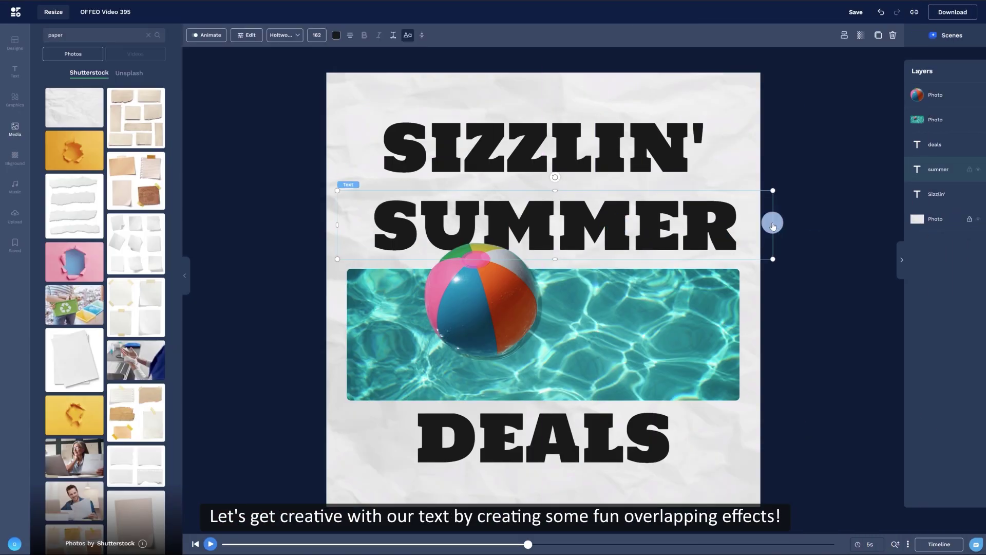
Stagger the words by shifting SIZZLIN' left and slightly down, and DEALS to the right
{"action": "left_click", "coordinate": [633, 145]}
{"action": "left_click_drag", "start_coordinate": [633, 145], "coordinate": [612, 157]}
{"action": "left_click_drag", "start_coordinate": [308, 159], "coordinate": [366, 162]}
{"action": "left_click", "coordinate": [402, 434]}
{"action": "left_click_drag", "start_coordinate": [402, 434], "coordinate": [451, 431]}
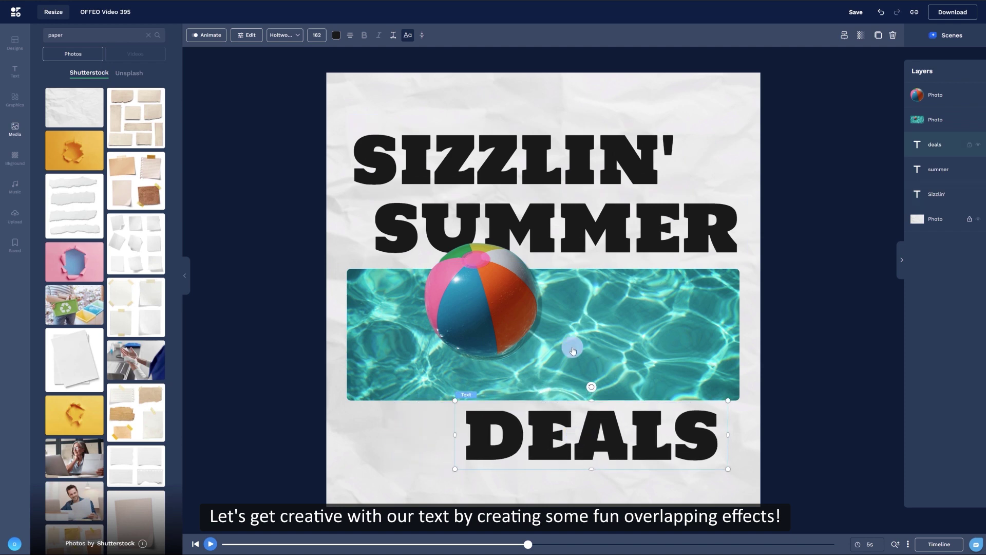
Scale the words down slightly and nudge them and the beach ball into a staggered, overlapping layout
{"action": "left_click_drag", "start_coordinate": [741, 127], "coordinate": [725, 142]}
{"action": "left_click_drag", "start_coordinate": [679, 225], "coordinate": [687, 216]}
{"action": "left_click_drag", "start_coordinate": [591, 430], "coordinate": [605, 435]}
{"action": "left_click_drag", "start_coordinate": [511, 340], "coordinate": [511, 346]}
{"action": "left_click_drag", "start_coordinate": [656, 434], "coordinate": [657, 443]}
{"action": "left_click_drag", "start_coordinate": [579, 223], "coordinate": [577, 229]}
{"action": "left_click", "coordinate": [277, 152]}
Add a sub-heading reading "SUMMER SALE" and widen its text box so it fits on one line
{"action": "left_click", "coordinate": [14, 71]}
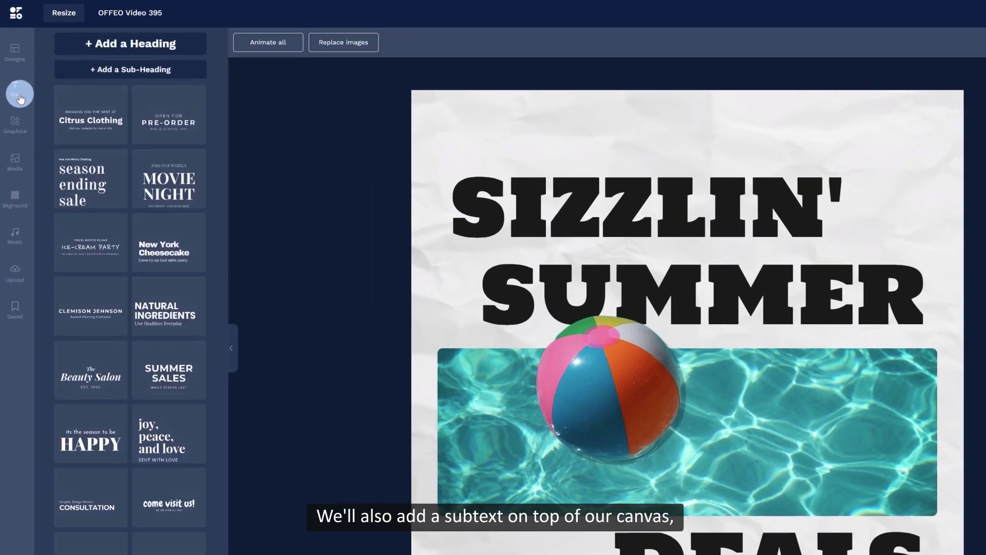
{"action": "left_click", "coordinate": [172, 77]}
{"action": "left_click", "coordinate": [759, 377]}
{"action": "type", "text": "SUMMER SALE"}
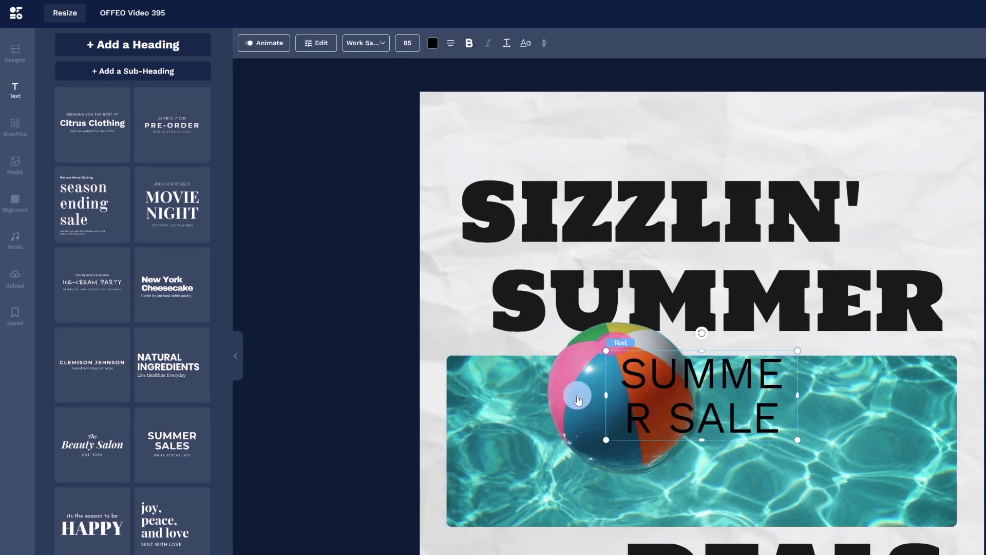
{"action": "left_click_drag", "start_coordinate": [578, 400], "coordinate": [455, 372]}
Set the SUMMER SALE sub-heading to the Concert One font, scale it down and place it above the start of SIZZLIN'
{"action": "left_click", "coordinate": [366, 42]}
{"action": "left_click", "coordinate": [160, 41]}
{"action": "type", "text": "conc"}
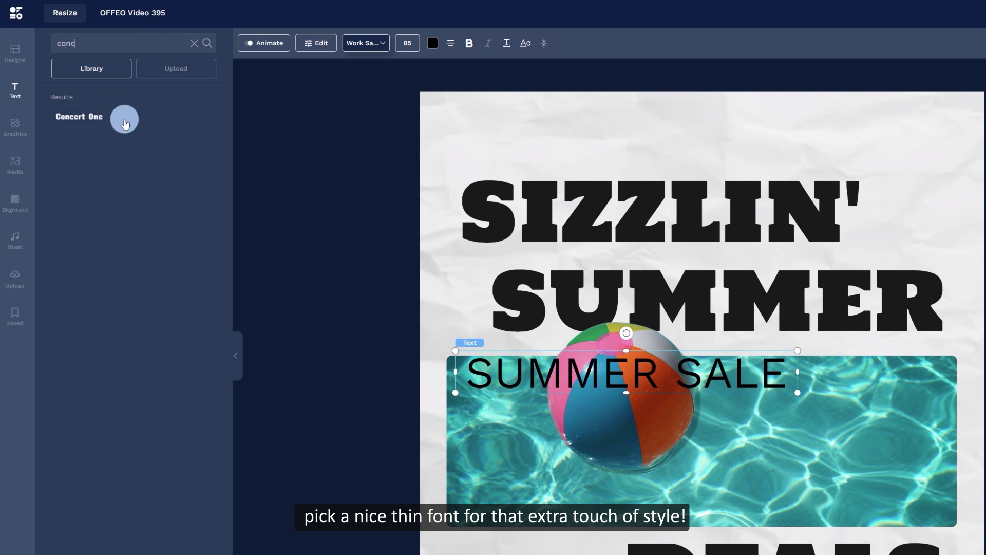
{"action": "left_click", "coordinate": [124, 123]}
{"action": "left_click_drag", "start_coordinate": [797, 351], "coordinate": [556, 371]}
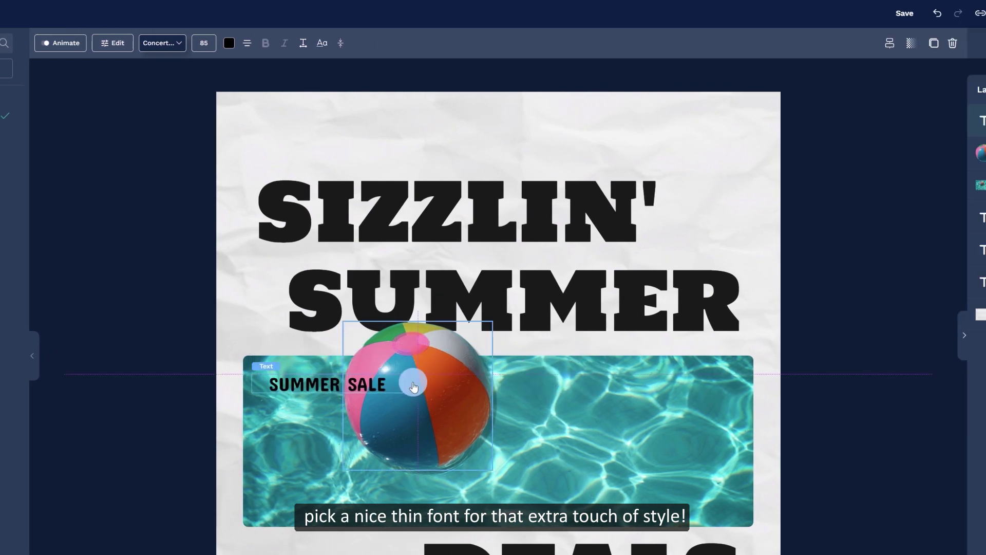
{"action": "left_click_drag", "start_coordinate": [350, 371], "coordinate": [327, 125]}
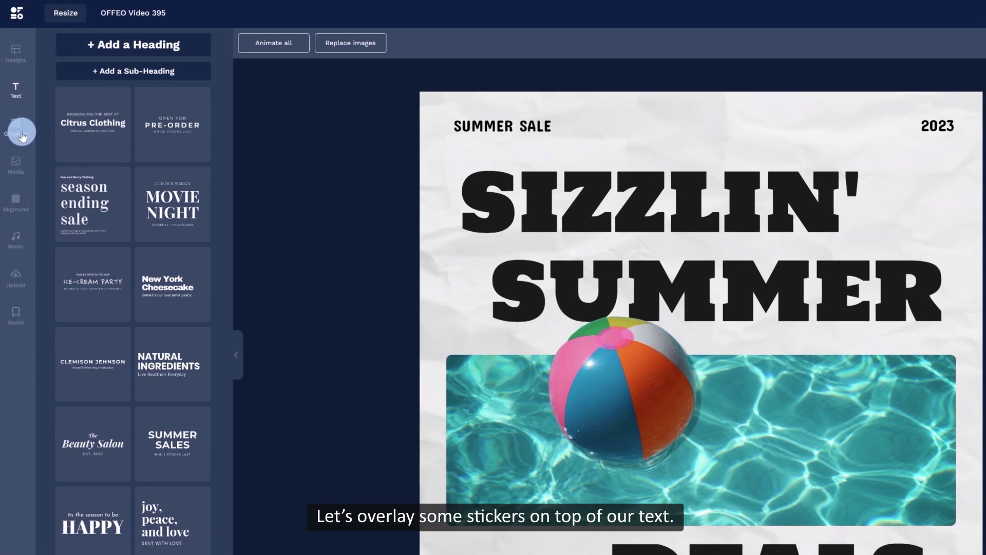
Insert the black rough-edged strip from the Abstract Shape graphics, shrink and tilt it, and place it across the pool photo's lower edge beside DEALS
{"action": "left_click", "coordinate": [22, 132]}
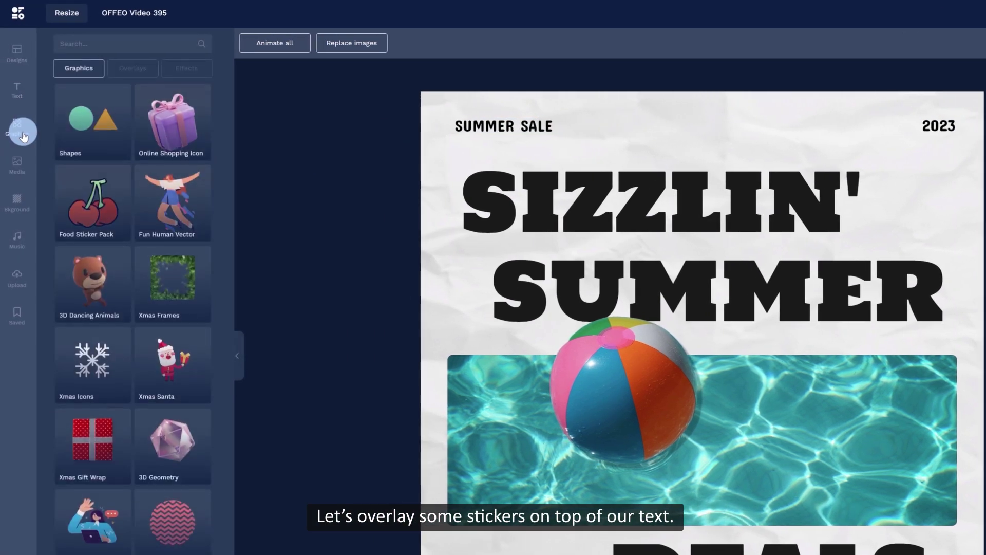
{"action": "scroll", "coordinate": [123, 206], "scroll_direction": "down", "scroll_amount": 5}
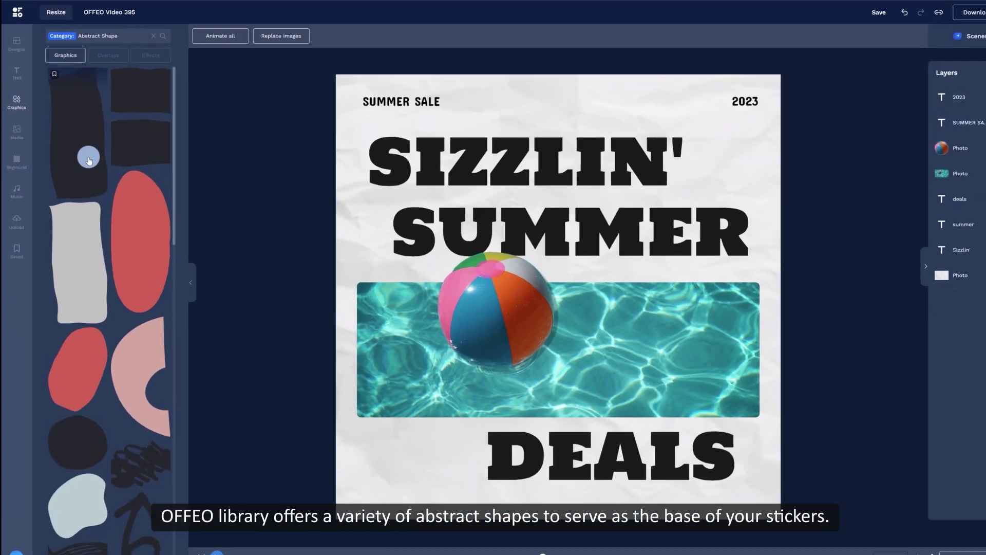
{"action": "left_click", "coordinate": [107, 201]}
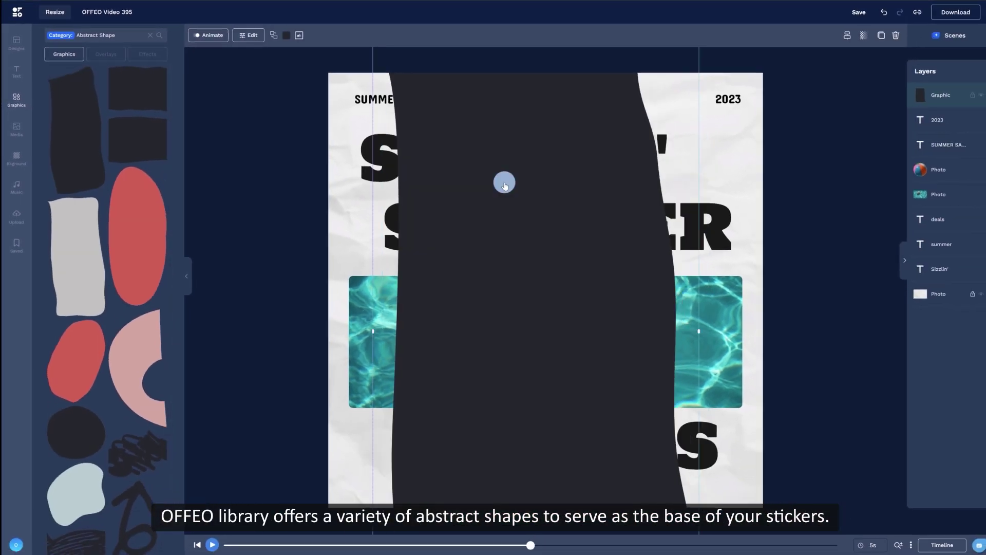
{"action": "left_click_drag", "start_coordinate": [504, 185], "coordinate": [484, 264]}
{"action": "left_click_drag", "start_coordinate": [678, 53], "coordinate": [462, 396]}
{"action": "left_click_drag", "start_coordinate": [432, 454], "coordinate": [523, 146]}
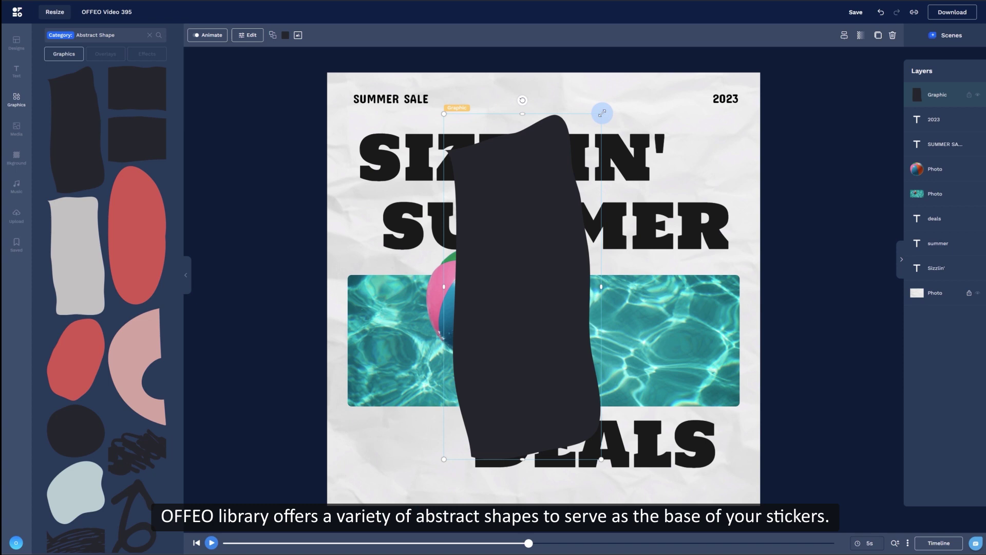
{"action": "left_click_drag", "start_coordinate": [602, 112], "coordinate": [532, 373]}
{"action": "left_click_drag", "start_coordinate": [471, 403], "coordinate": [466, 424]}
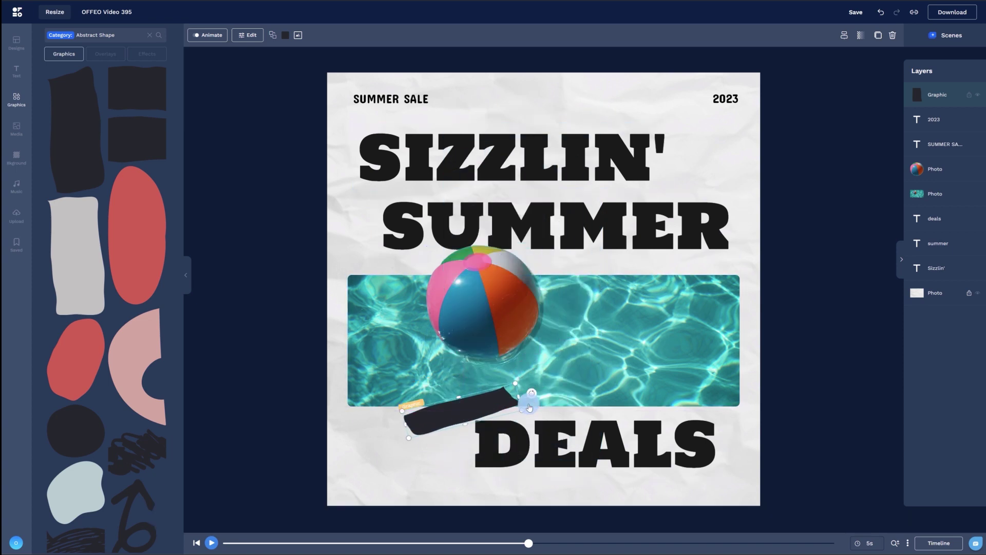
{"action": "left_click_drag", "start_coordinate": [535, 406], "coordinate": [534, 405]}
Insert the pink blob shape, shrink it and place it between the beginnings of SIZZLIN' and SUMMER
{"action": "scroll", "coordinate": [137, 165], "scroll_direction": "down", "scroll_amount": 15}
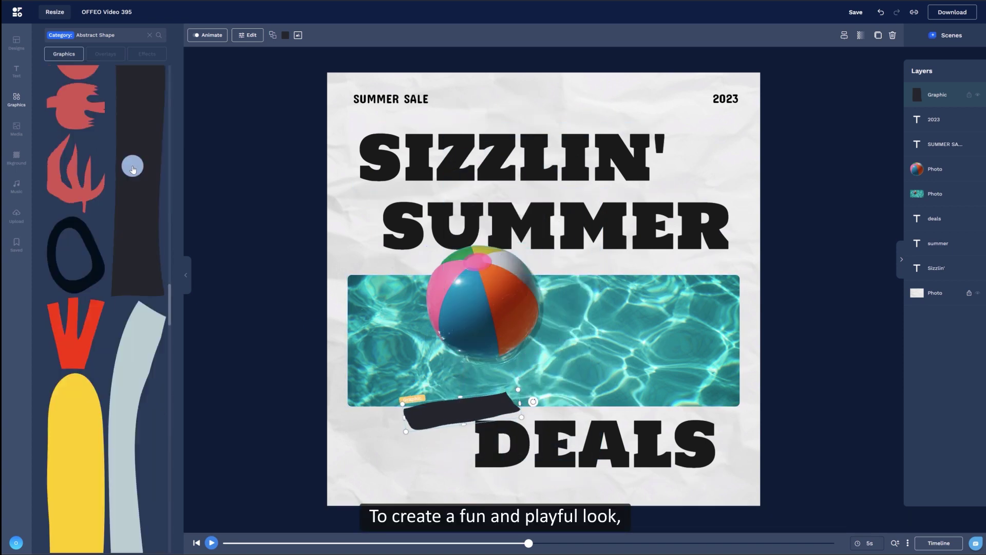
{"action": "scroll", "coordinate": [133, 170], "scroll_direction": "down", "scroll_amount": 5}
{"action": "left_click", "coordinate": [137, 285]}
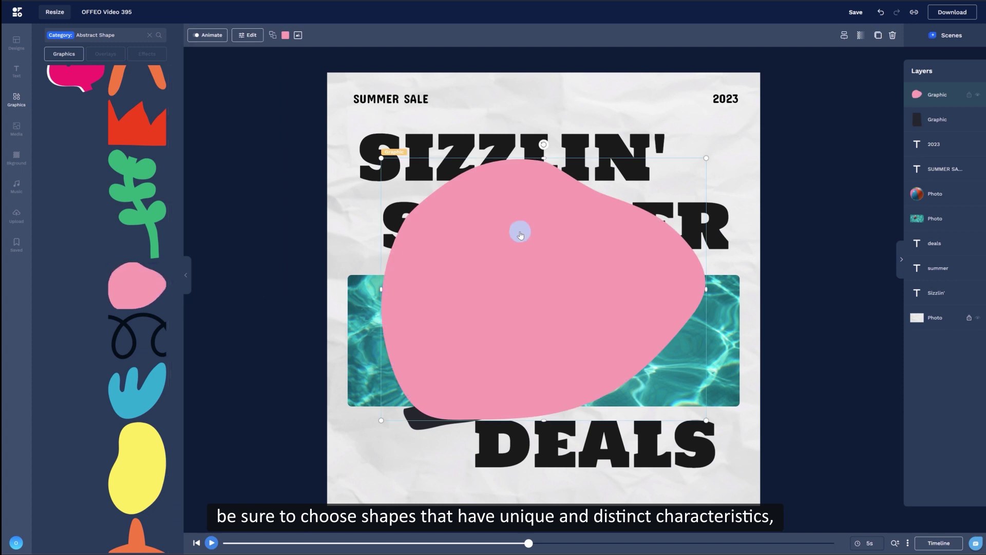
{"action": "left_click_drag", "start_coordinate": [707, 156], "coordinate": [432, 378]}
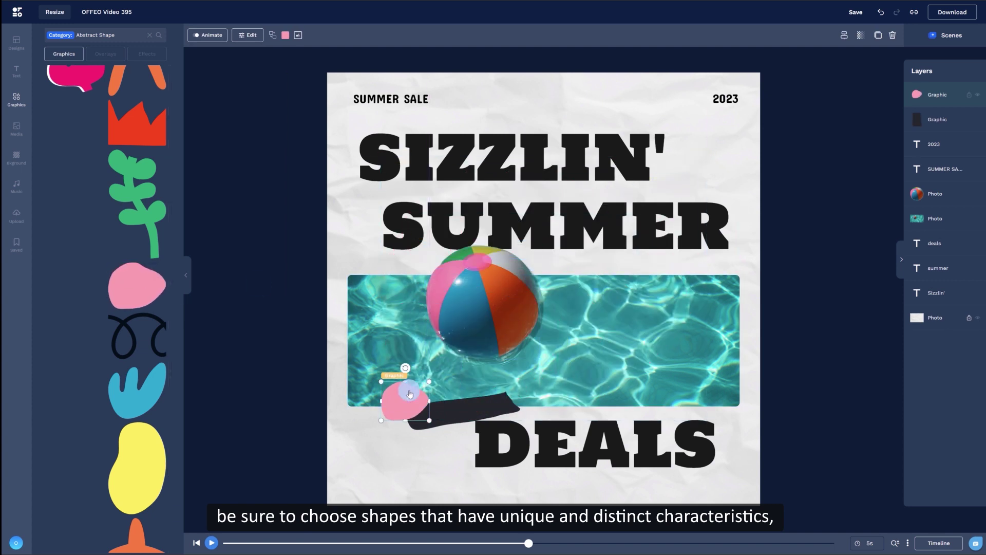
Add a small rotated yellow blob between the ends of SIZZLIN' and SUMMER, and a small tilted orange four-point star at the end of DEALS
{"action": "scroll", "coordinate": [137, 273], "scroll_direction": "down", "scroll_amount": 5}
{"action": "left_click", "coordinate": [138, 229]}
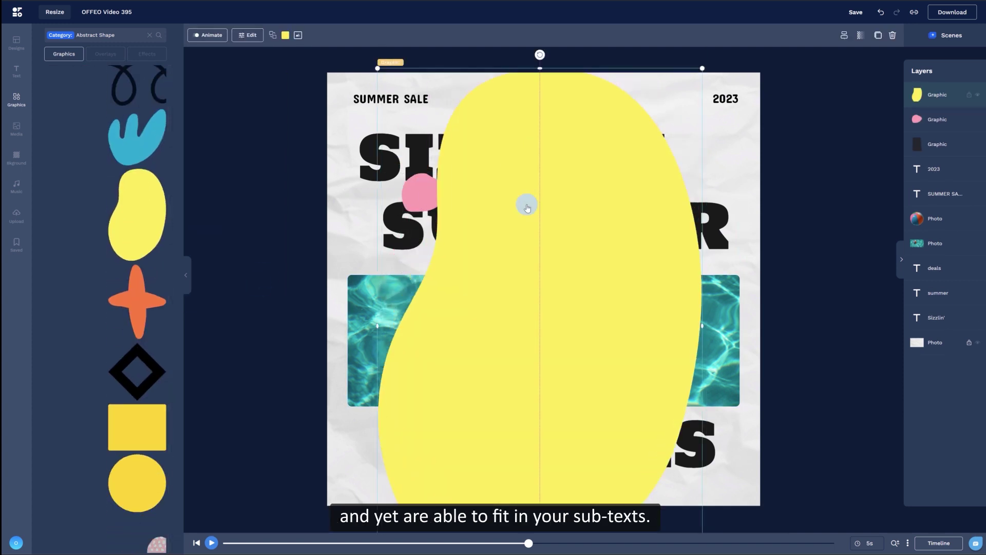
{"action": "left_click_drag", "start_coordinate": [702, 70], "coordinate": [580, 242]}
{"action": "left_click_drag", "start_coordinate": [625, 205], "coordinate": [575, 293]}
{"action": "left_click_drag", "start_coordinate": [550, 280], "coordinate": [693, 178]}
{"action": "left_click", "coordinate": [143, 304]}
{"action": "left_click_drag", "start_coordinate": [708, 79], "coordinate": [441, 409]}
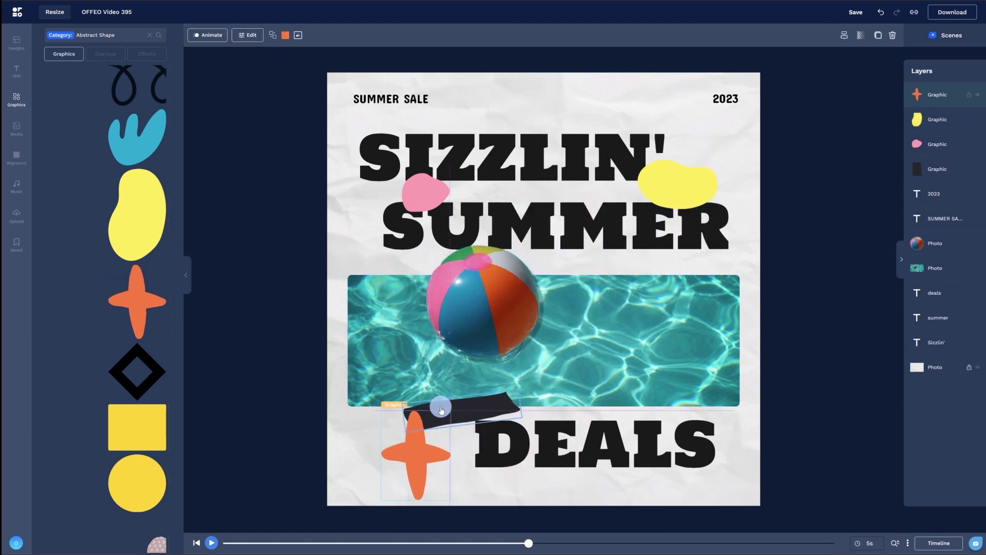
Duplicate the black strip, flip it vertically and place it beside the beach ball on the pool photo's upper edge
{"action": "left_click", "coordinate": [455, 414]}
{"action": "key", "text": "ctrl+d"}
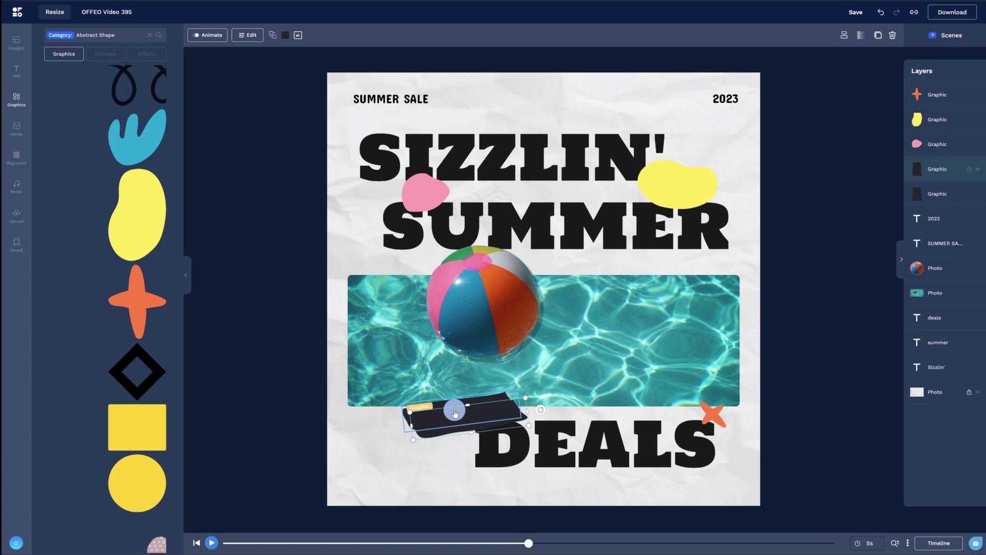
{"action": "left_click", "coordinate": [844, 35]}
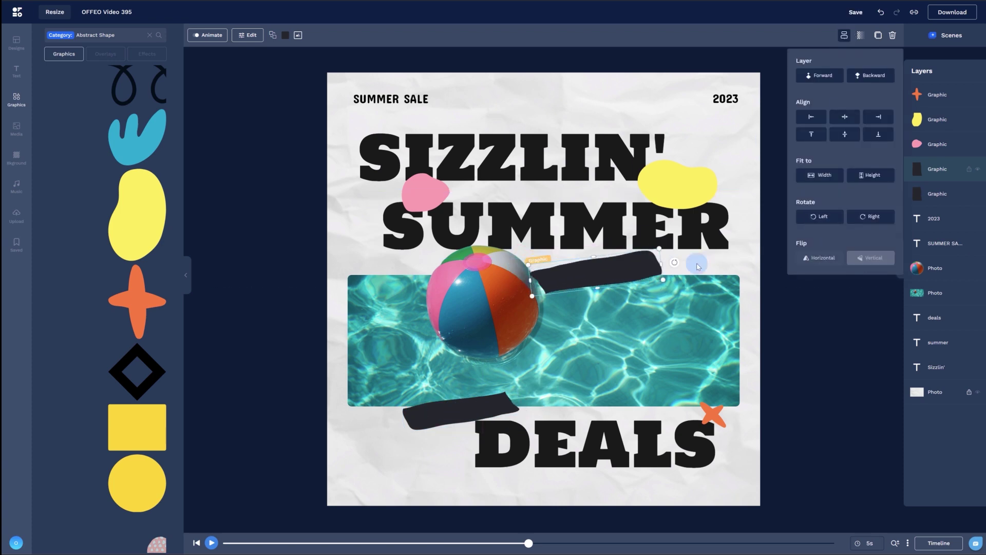
{"action": "left_click_drag", "start_coordinate": [676, 288], "coordinate": [668, 285]}
Recolour the duplicated strip beside the beach ball purple, #9F09FF
{"action": "left_click", "coordinate": [285, 35]}
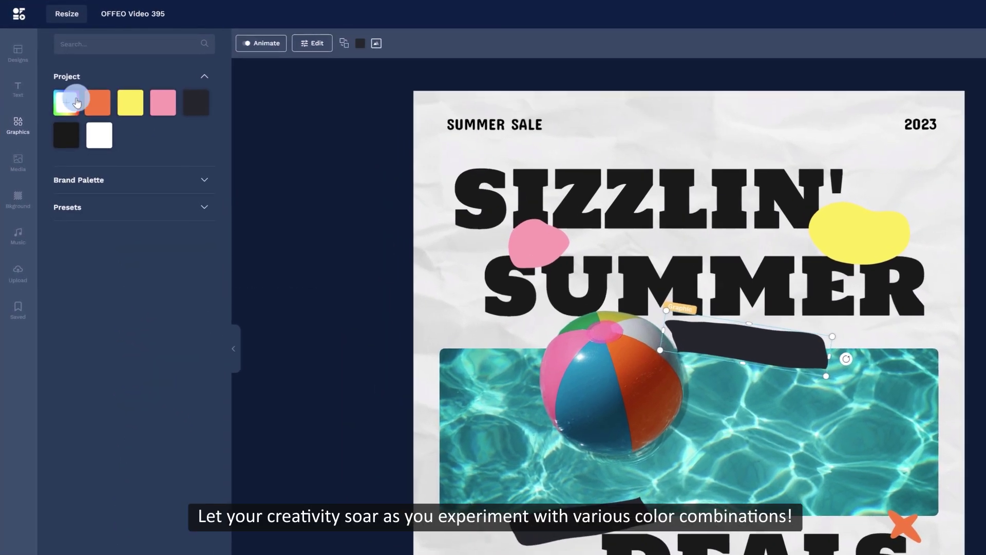
{"action": "left_click", "coordinate": [54, 84]}
{"action": "left_click_drag", "start_coordinate": [153, 262], "coordinate": [186, 264]}
{"action": "left_click", "coordinate": [187, 176]}
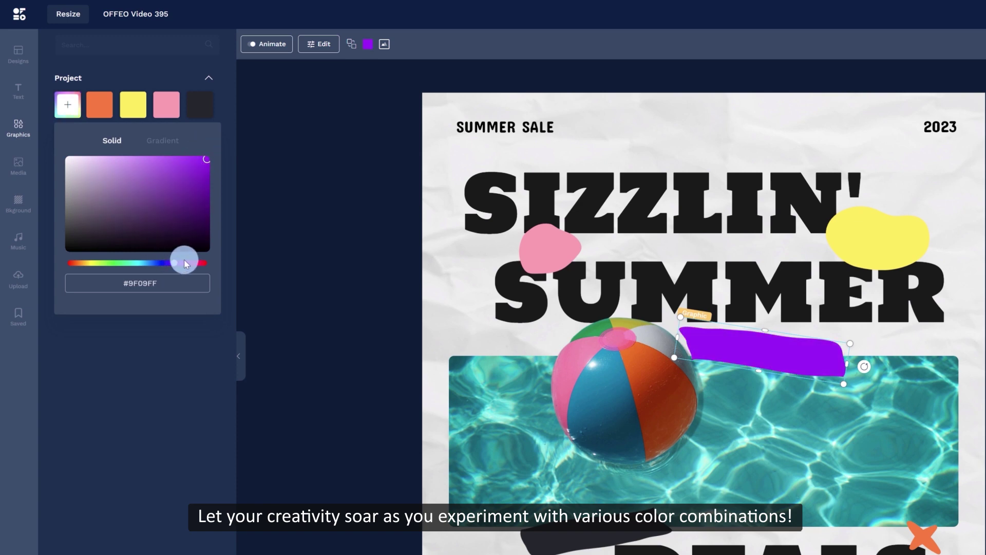
Recolour the pink blob hot pink and the black strip beside DEALS bright yellow
{"action": "left_click", "coordinate": [380, 59]}
{"action": "left_click", "coordinate": [67, 104]}
{"action": "left_click", "coordinate": [193, 156]}
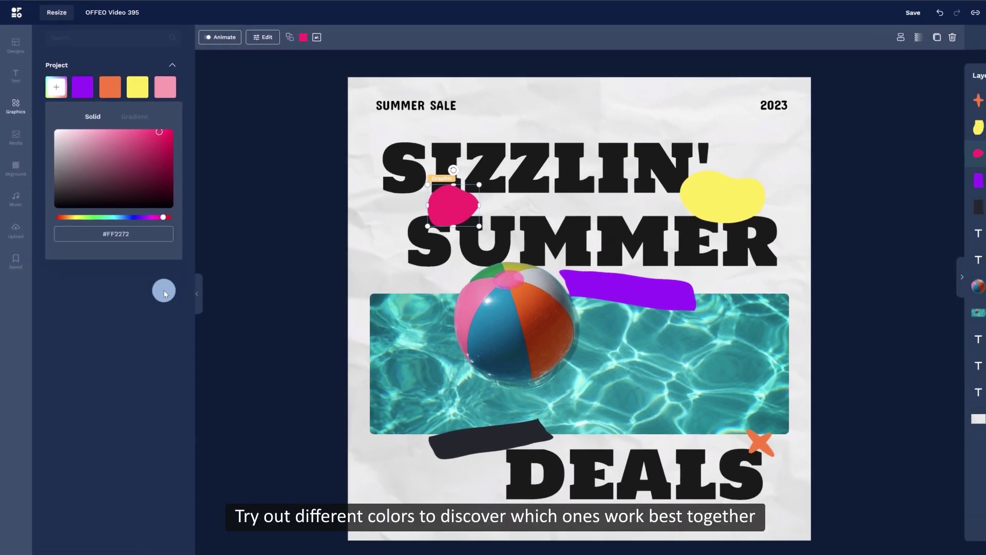
{"action": "left_click", "coordinate": [597, 532]}
{"action": "left_click", "coordinate": [367, 44]}
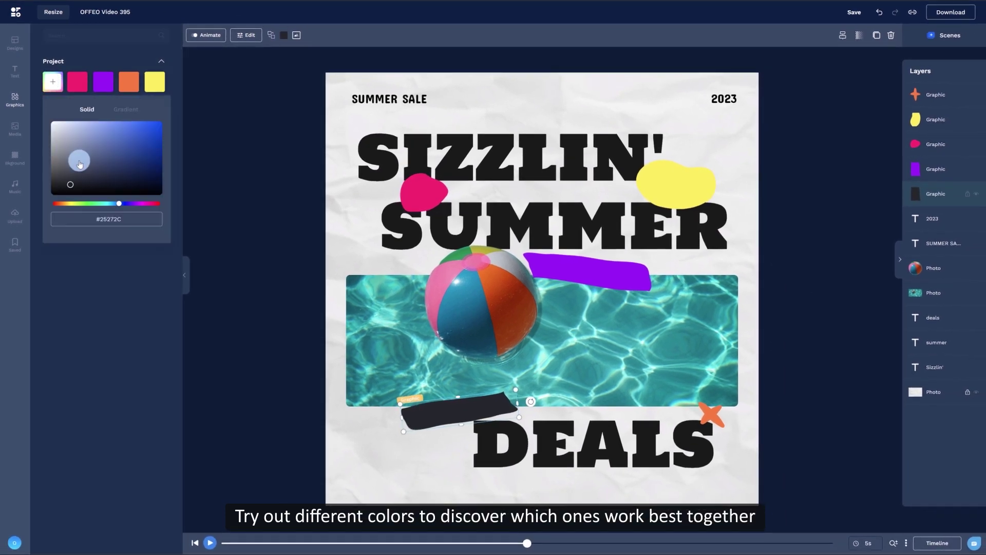
{"action": "left_click", "coordinate": [71, 204]}
Recolour the yellow blob bright green and give the four-point star a more saturated orange
{"action": "left_click", "coordinate": [676, 182]}
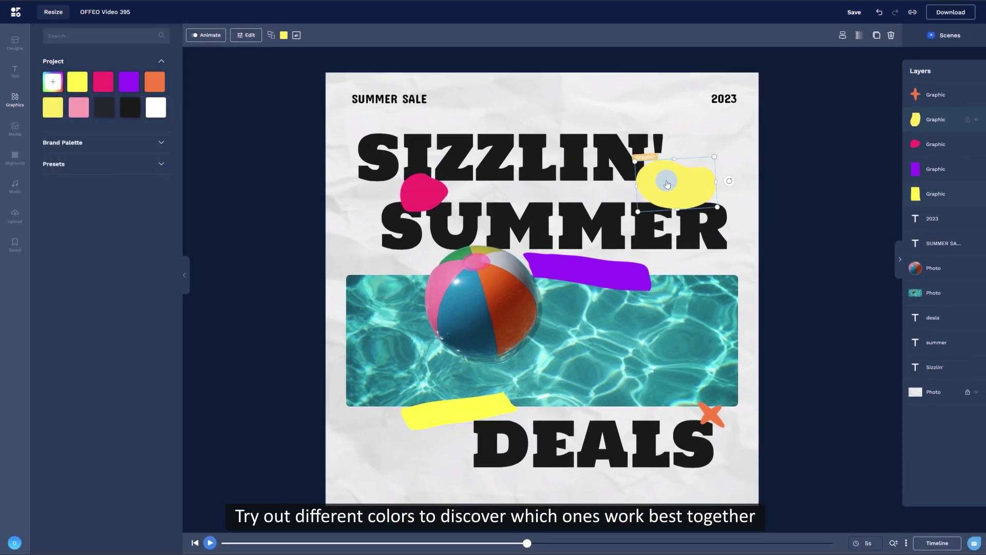
{"action": "left_click", "coordinate": [283, 35]}
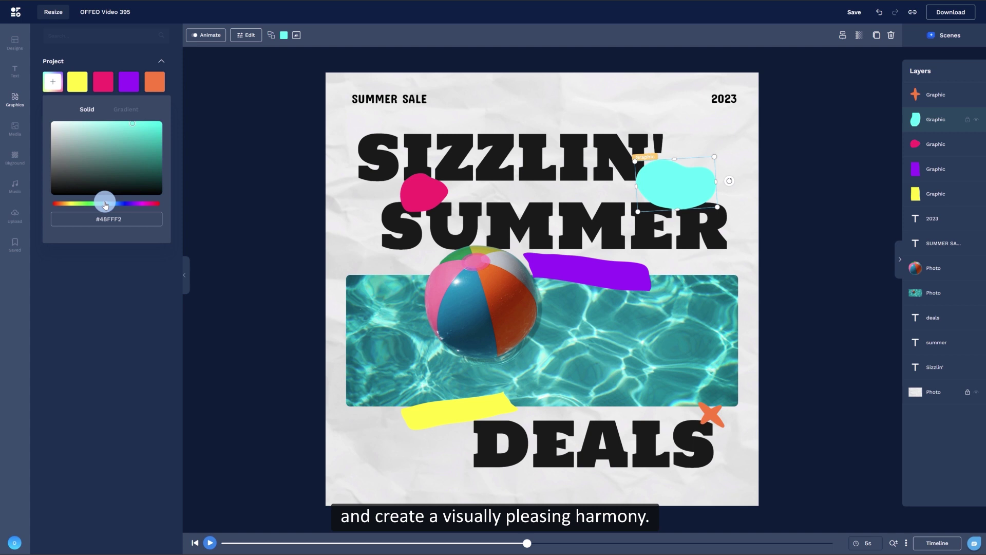
{"action": "left_click", "coordinate": [158, 119]}
{"action": "left_click", "coordinate": [266, 275]}
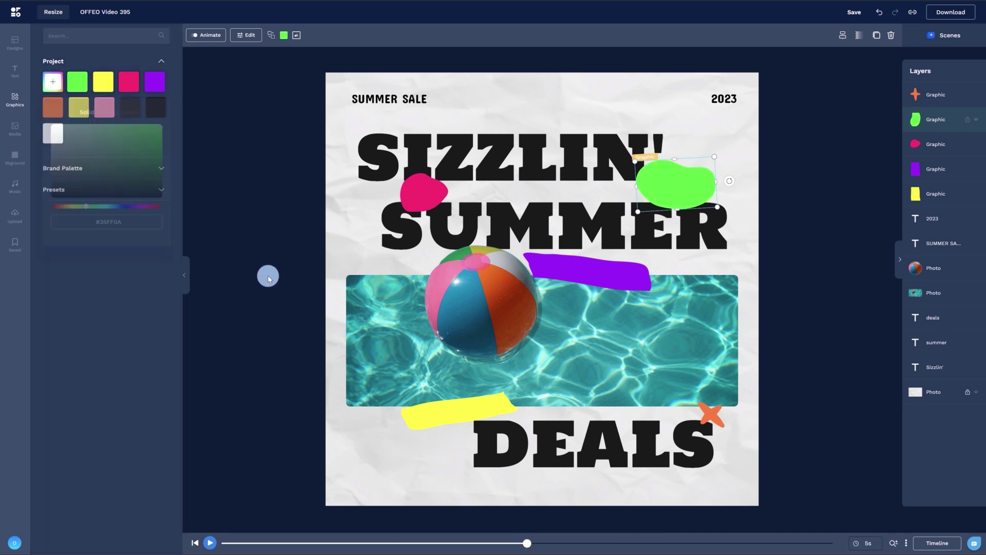
{"action": "left_click", "coordinate": [693, 410]}
{"action": "left_click", "coordinate": [53, 82]}
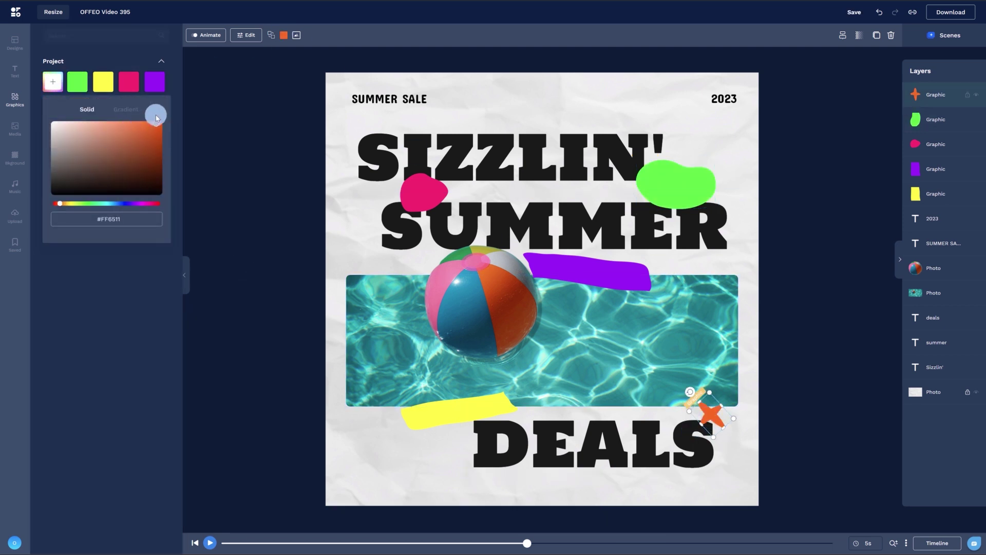
{"action": "left_click", "coordinate": [295, 250]}
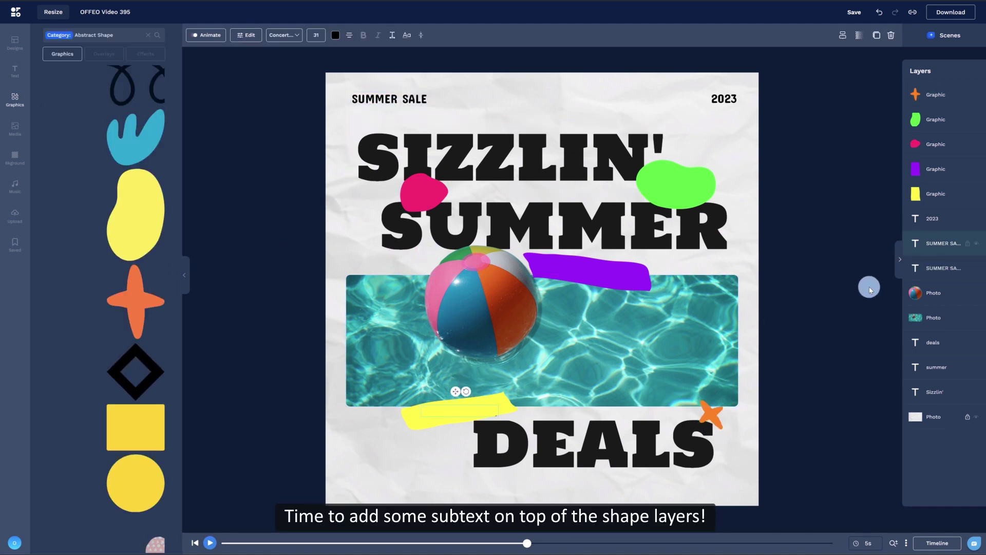
Label the stickers SUMMER SALE, DIVE IN AND SAVE, 2023 and 80% OFF with duplicates of the small text, and fine-tune the 2023 sticker's size and position
{"action": "left_click", "coordinate": [463, 409]}
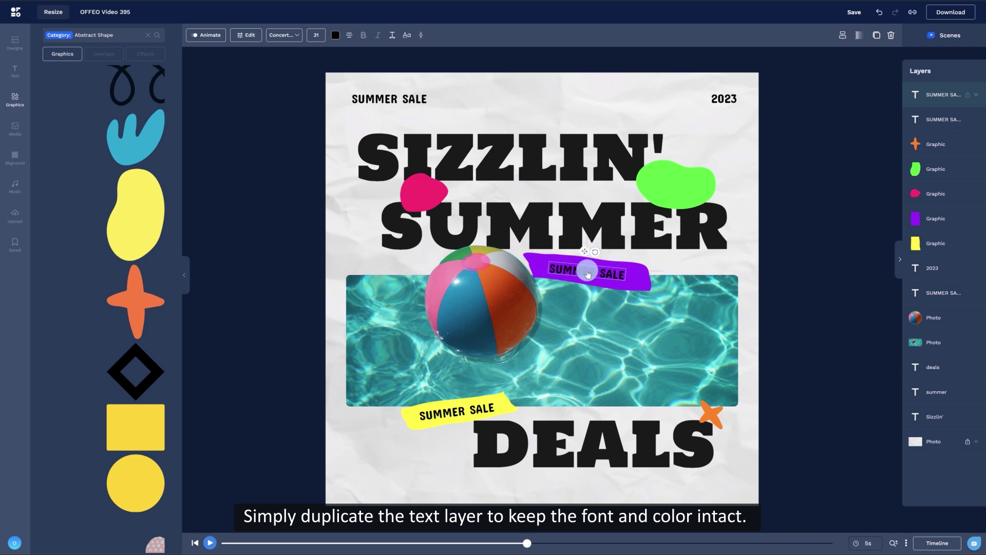
{"action": "left_click", "coordinate": [805, 269]}
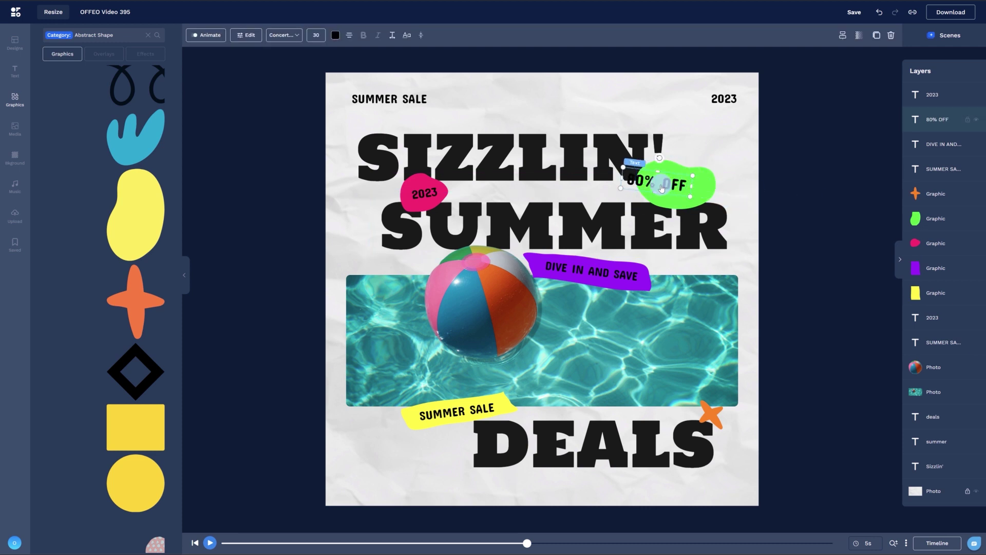
{"action": "left_click", "coordinate": [752, 167]}
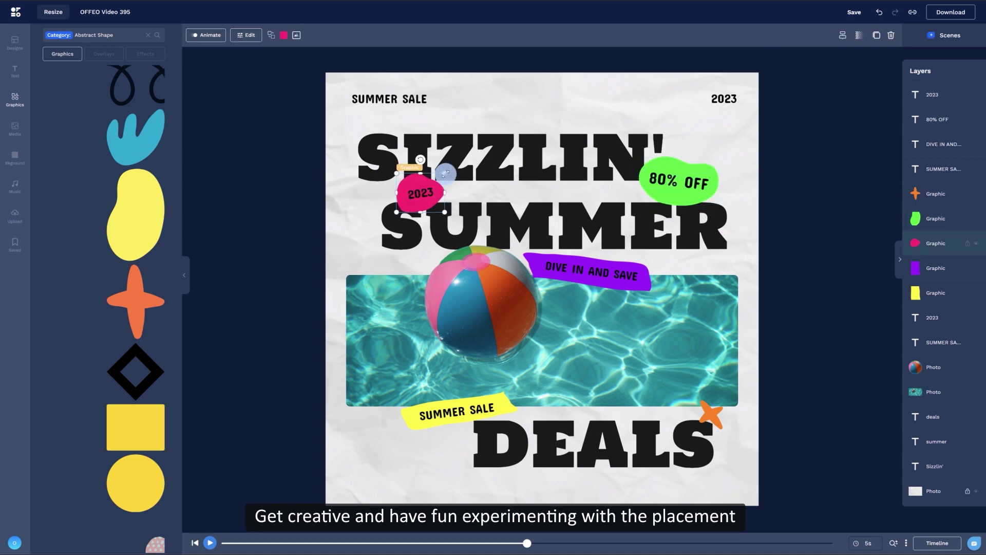
{"action": "left_click_drag", "start_coordinate": [445, 173], "coordinate": [443, 175]}
{"action": "left_click_drag", "start_coordinate": [420, 185], "coordinate": [424, 183]}
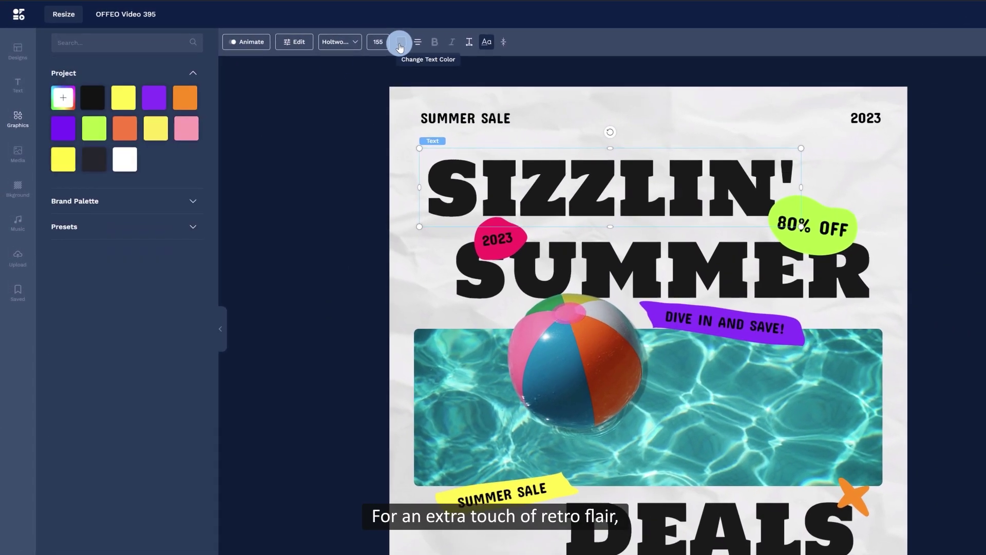
Colour the word SIZZLIN' purple and give it a black outline of size 2 with the text fill turned on
{"action": "left_click", "coordinate": [154, 97]}
{"action": "left_click", "coordinate": [295, 42]}
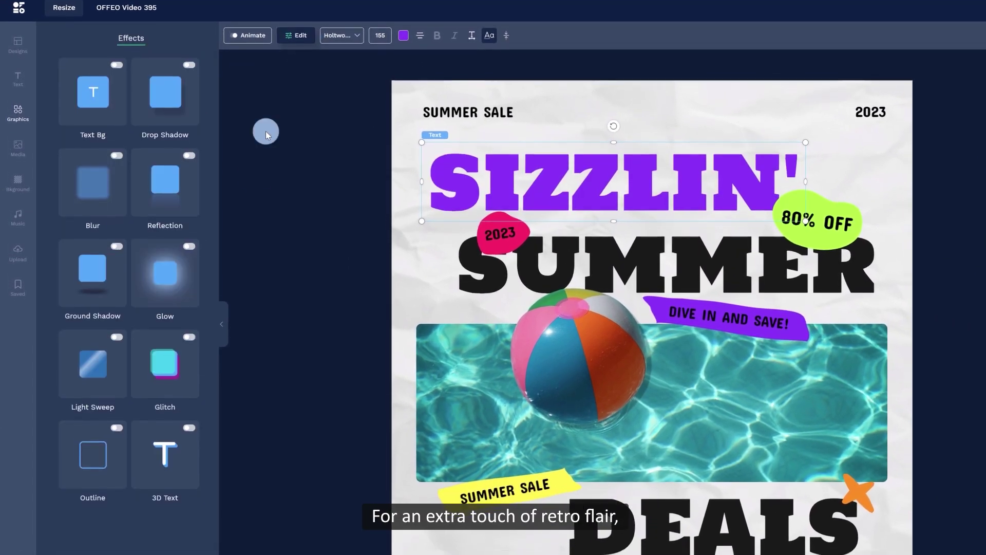
{"action": "left_click", "coordinate": [91, 473]}
{"action": "left_click", "coordinate": [192, 96]}
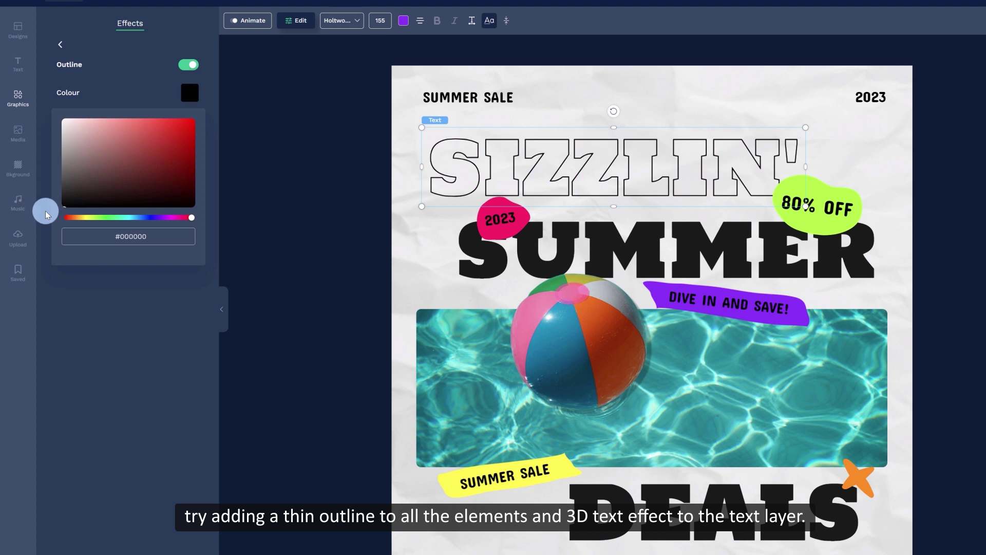
{"action": "left_click", "coordinate": [104, 313]}
{"action": "left_click", "coordinate": [178, 174]}
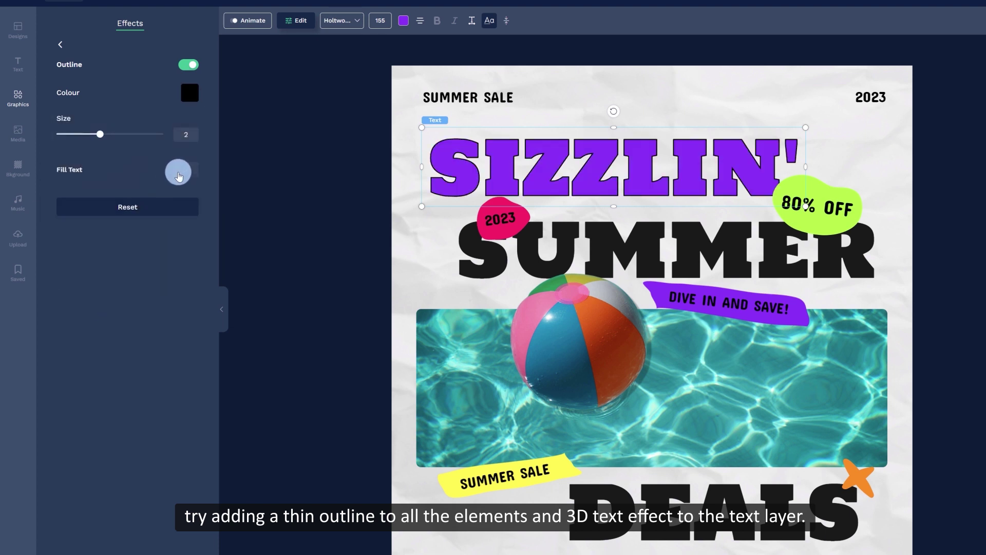
Apply the 3D Text effect to SIZZLIN' and open the effect's colour setting
{"action": "left_click", "coordinate": [59, 49]}
{"action": "left_click", "coordinate": [167, 455]}
{"action": "left_click", "coordinate": [190, 92]}
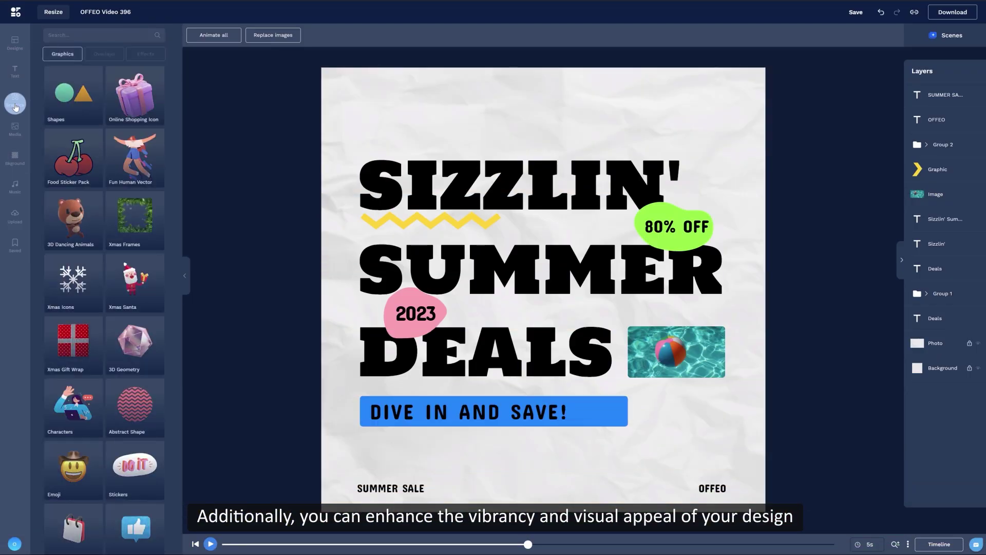
Add the animated orange lightning bolt from the Sticker graphics, shrink and tilt it, and place it at the pool photo's corner beside DEALS
{"action": "scroll", "coordinate": [119, 232], "scroll_direction": "down", "scroll_amount": 10}
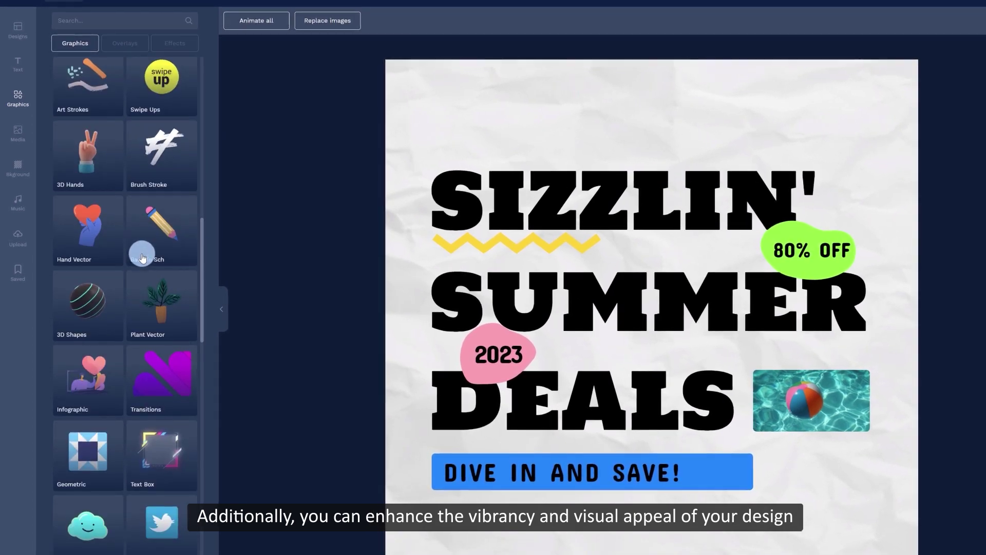
{"action": "scroll", "coordinate": [143, 258], "scroll_direction": "down", "scroll_amount": 5}
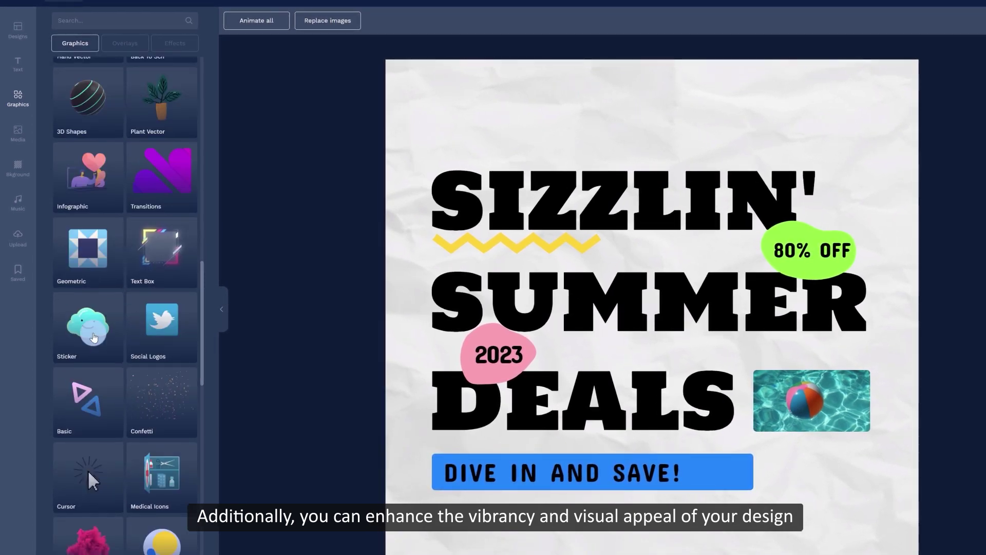
{"action": "left_click", "coordinate": [97, 349]}
{"action": "scroll", "coordinate": [195, 298], "scroll_direction": "down", "scroll_amount": 7}
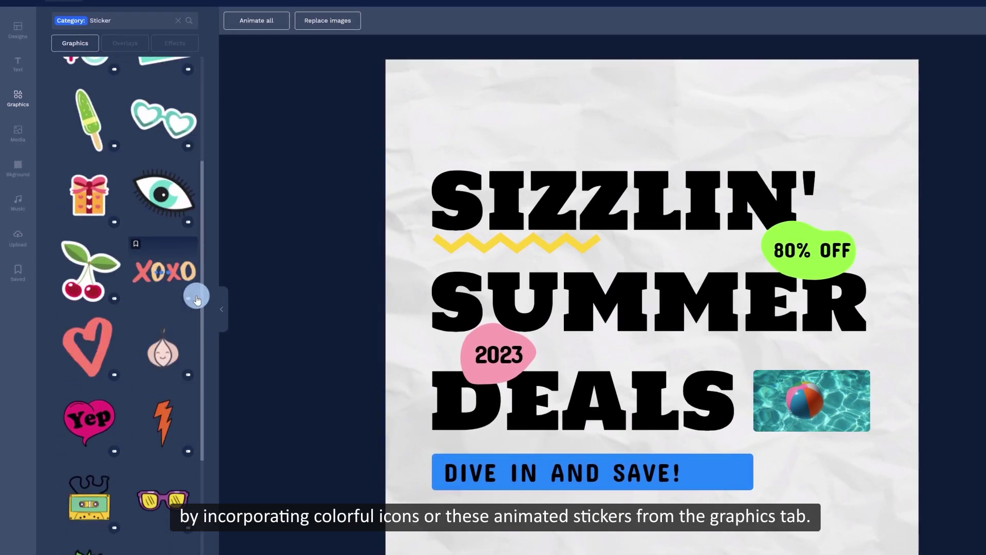
{"action": "left_click", "coordinate": [174, 283]}
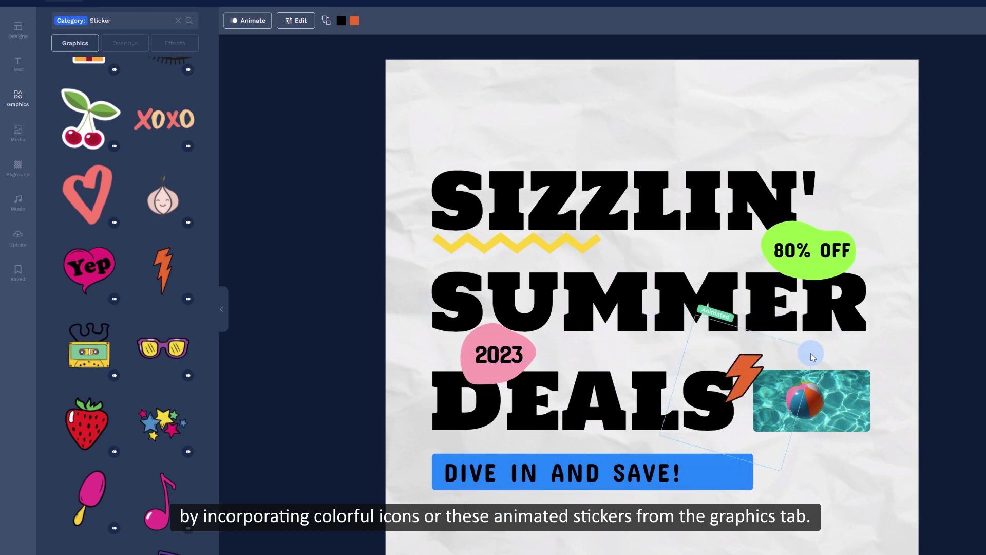
{"action": "left_click_drag", "start_coordinate": [750, 371], "coordinate": [765, 366]}
Insert the animated diamond sticker, shrink and tilt it, and place it above the word SIZZLIN'
{"action": "scroll", "coordinate": [156, 311], "scroll_direction": "down", "scroll_amount": 10}
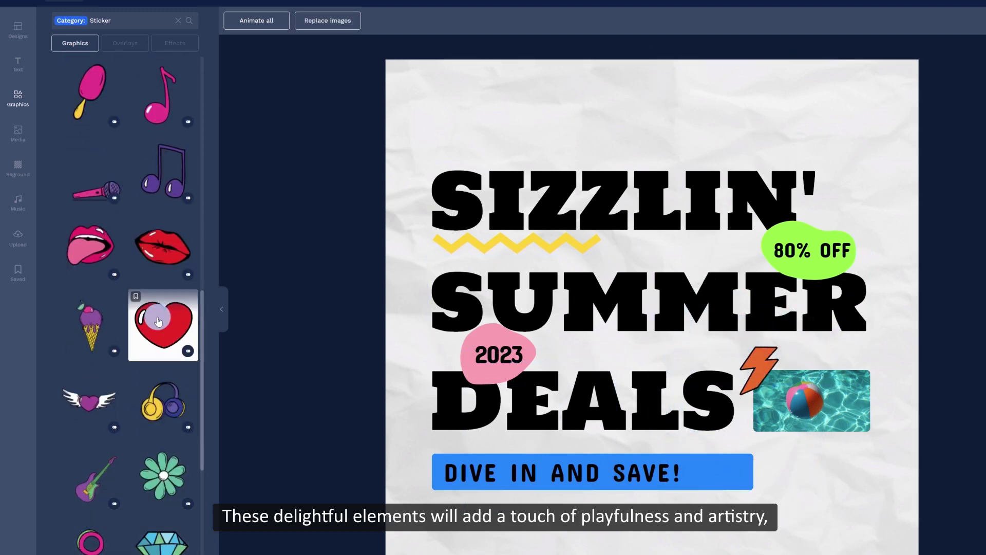
{"action": "left_click", "coordinate": [171, 401]}
{"action": "left_click_drag", "start_coordinate": [844, 135], "coordinate": [565, 417]}
{"action": "left_click_drag", "start_coordinate": [509, 459], "coordinate": [505, 141]}
Recolour the diamond sticker's facets in shades of purple
{"action": "left_click", "coordinate": [354, 20]}
{"action": "left_click", "coordinate": [186, 77]}
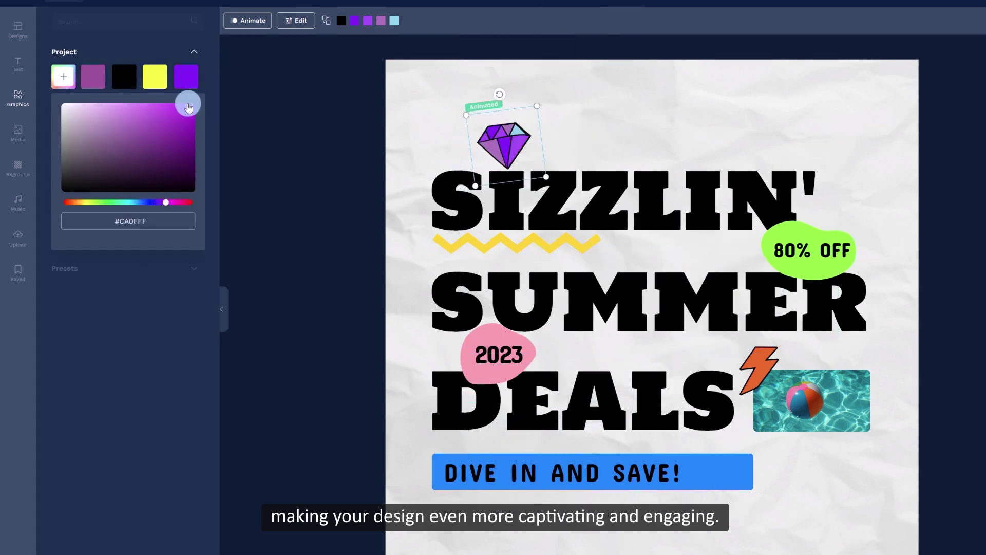